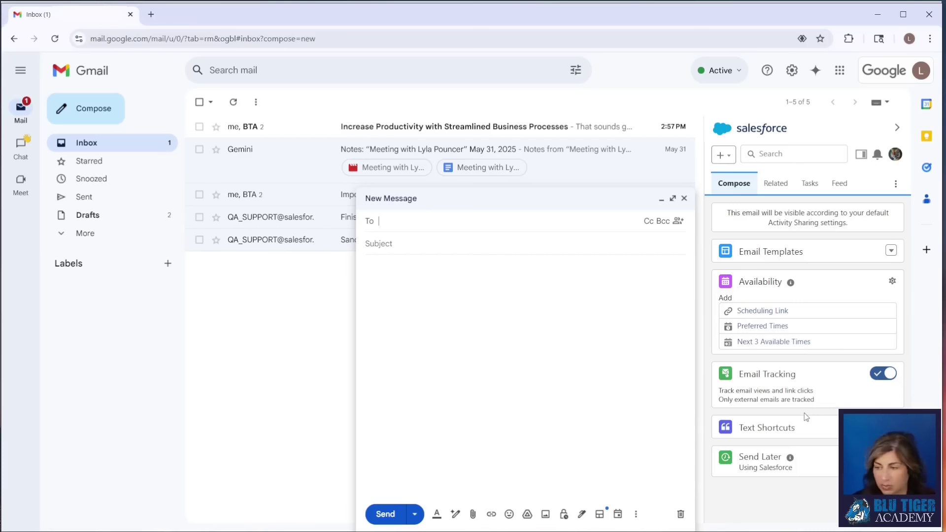
- Insert the New Growth Opportunity: Let's Launch Your Next Campaign email template, with the Dragon Insurance Company contact populating its merge fields
left_click(769, 252)
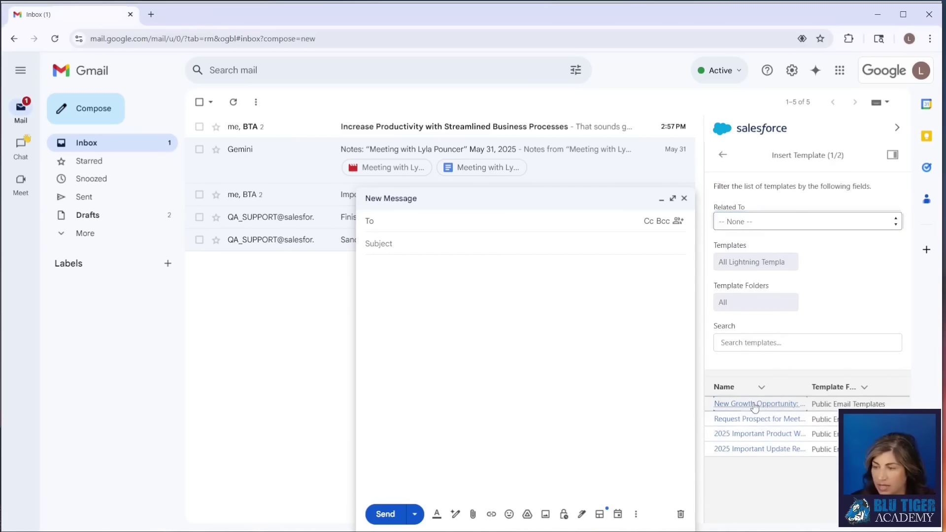
left_click(759, 404)
left_click(777, 264)
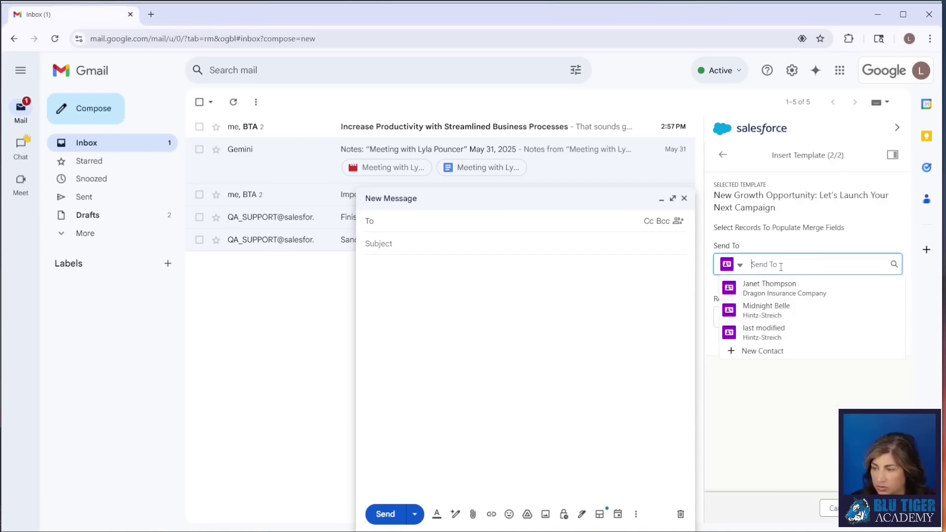
left_click(765, 290)
left_click(879, 508)
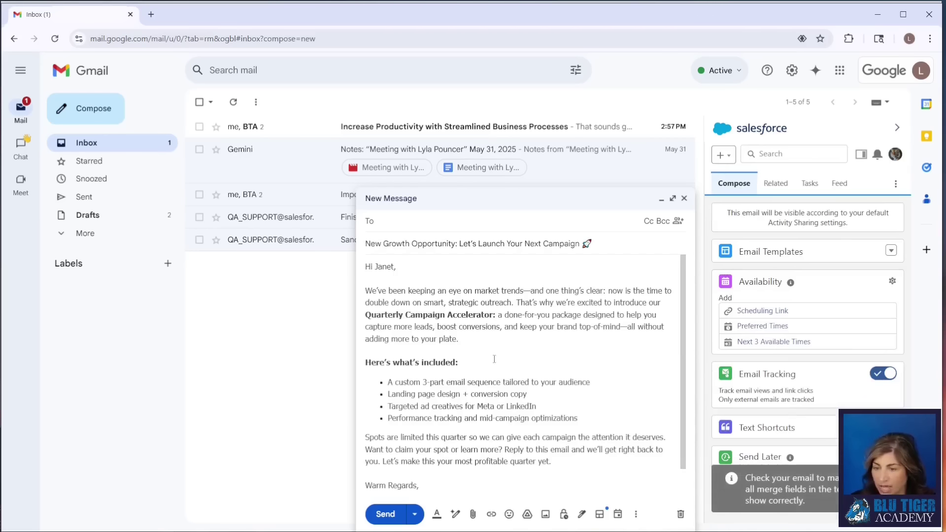
- Add a blank line between the email's closing paragraph and the Warm Regards sign-off
left_click(477, 341)
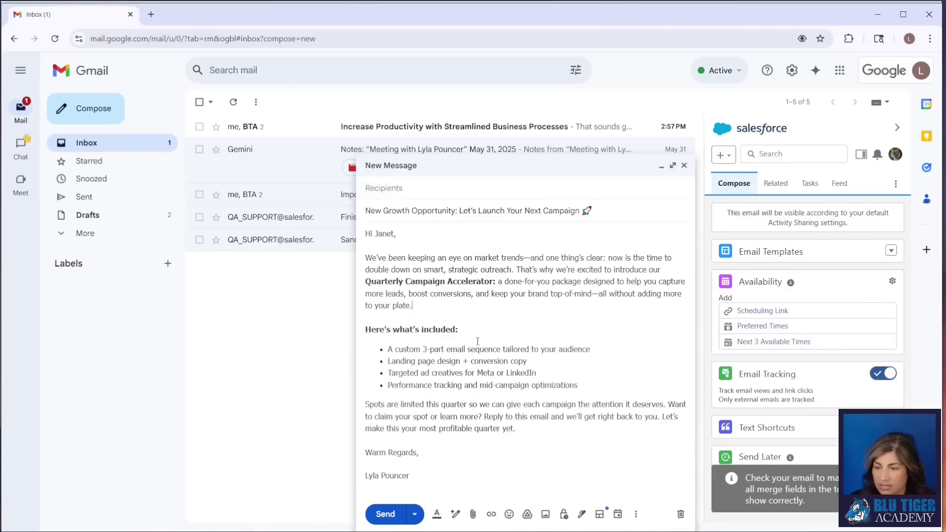
left_click(527, 428)
key("Return")
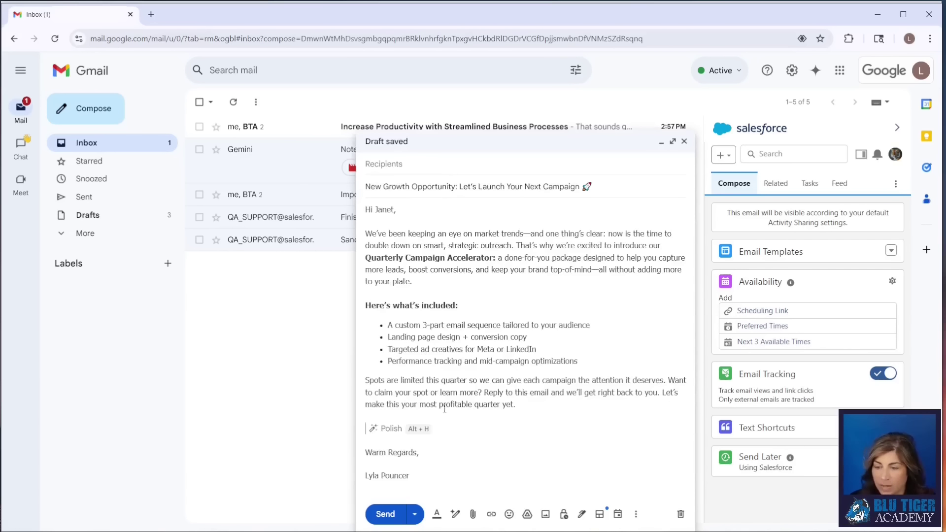
- Try to insert a scheduling link, and fill in the contact's e-mail as the message recipient
left_click(767, 312)
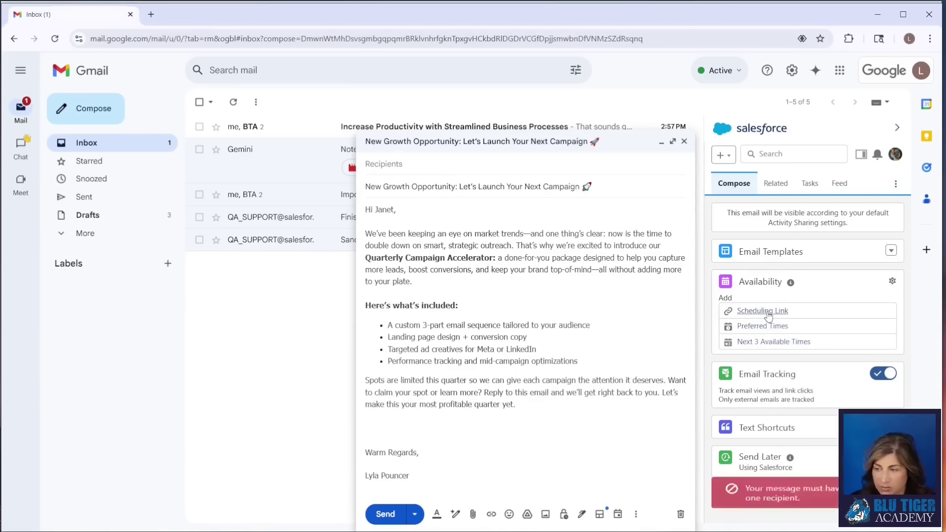
left_click(394, 168)
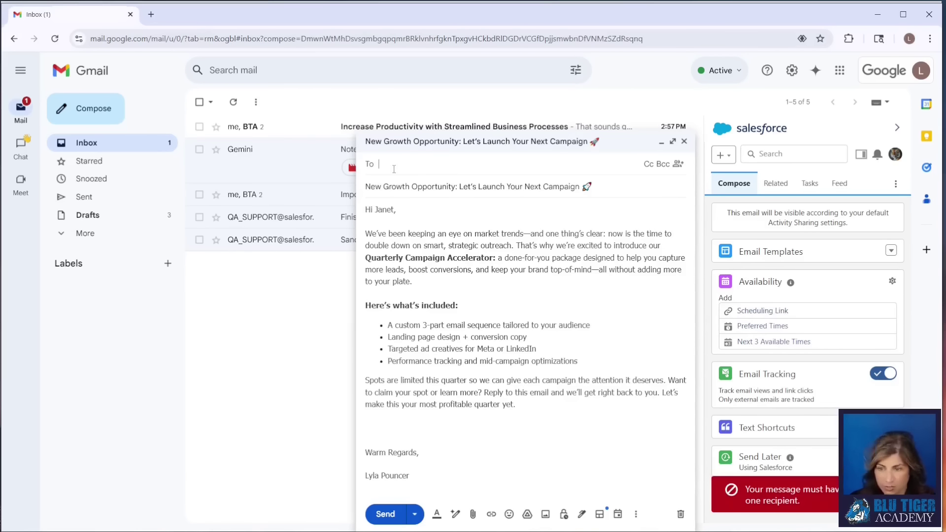
key("ctrl+v")
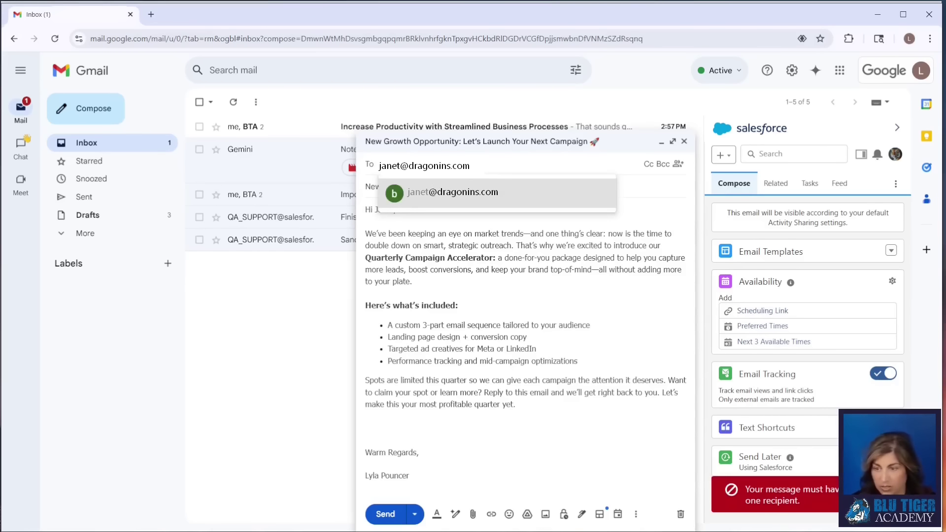
left_click(503, 199)
left_click(403, 462)
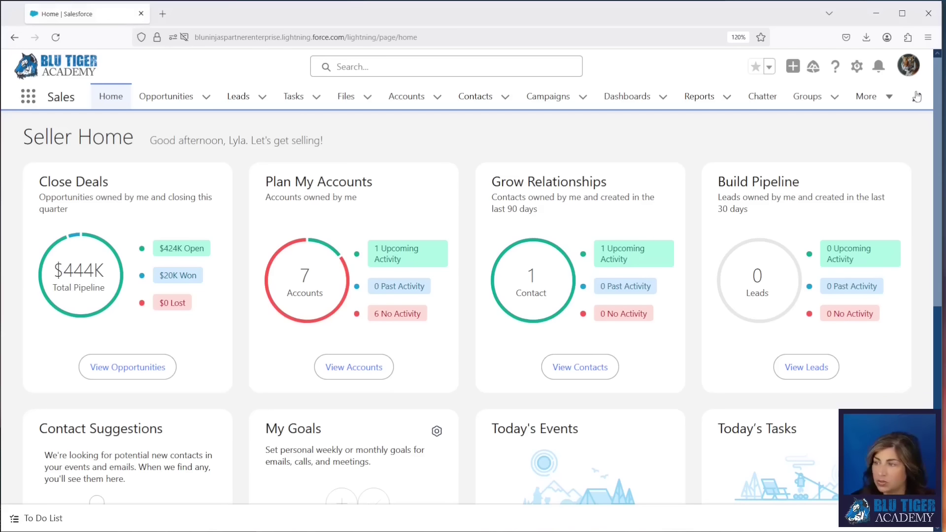
- Switch to Salesforce, open the personal Meeting Settings and check the time zone used for available hours
left_click(910, 69)
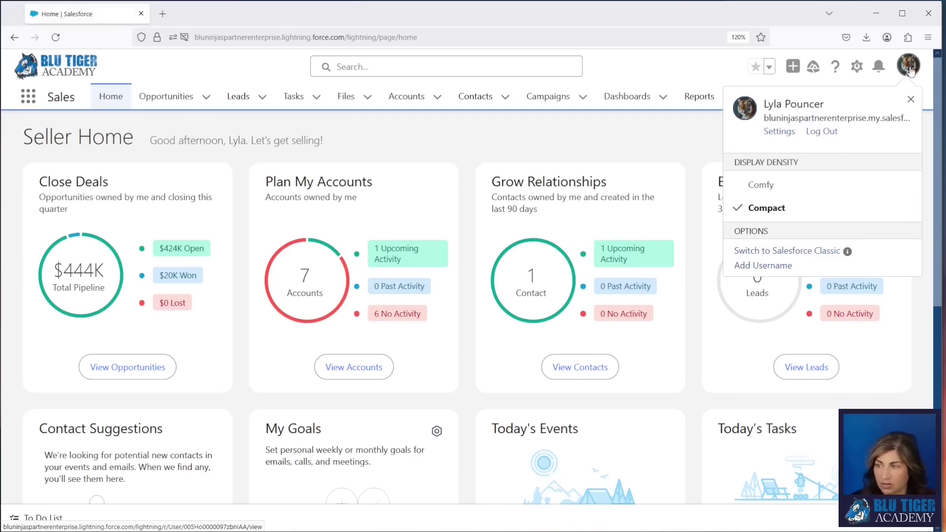
left_click(780, 131)
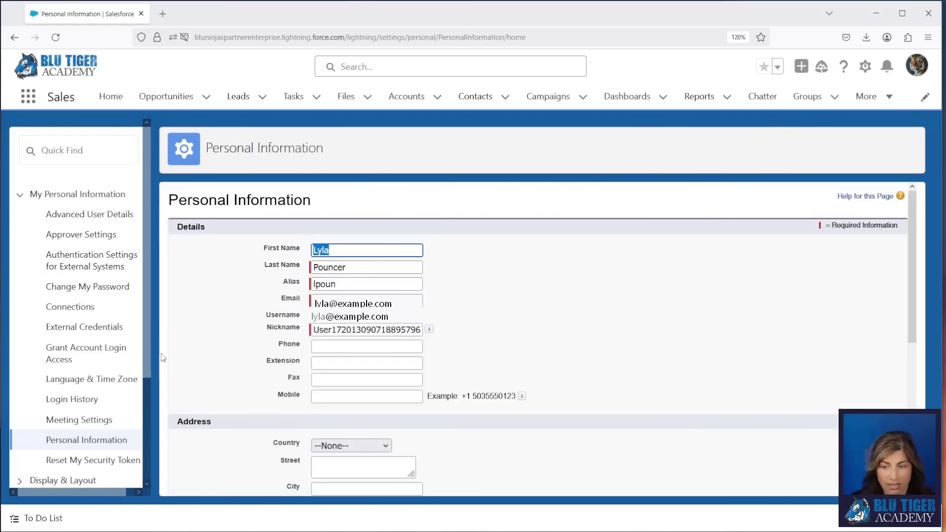
left_click(101, 426)
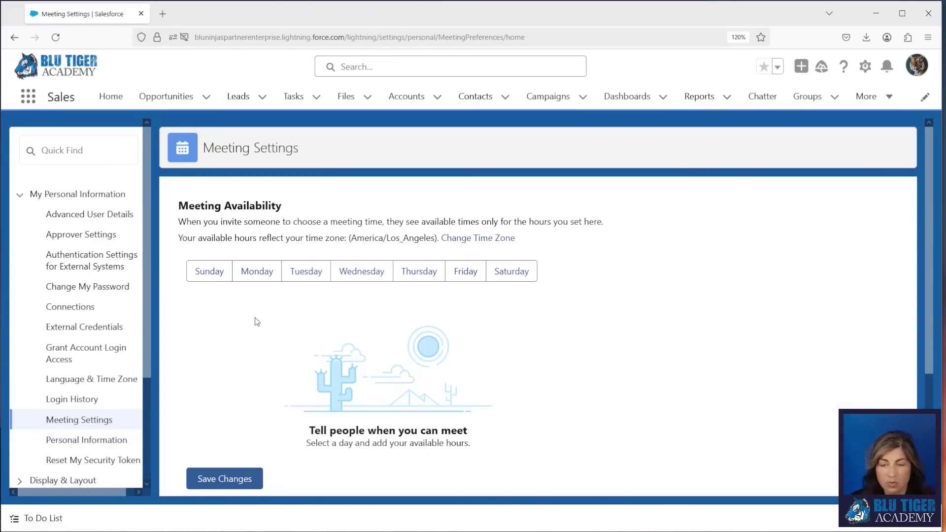
left_click_drag(177, 238, 348, 238)
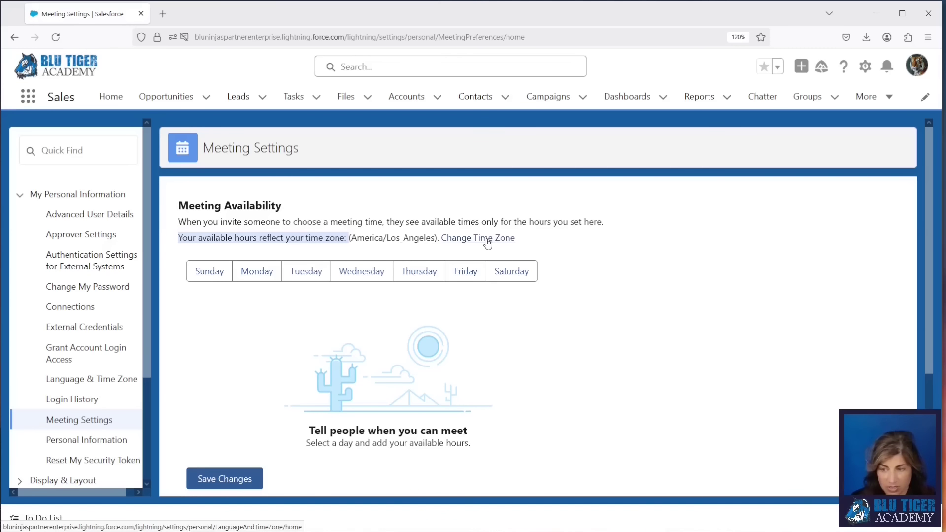
- Enable Monday through Friday as available meeting days with the default 9:00 AM to 5:00 PM hours
left_click(259, 274)
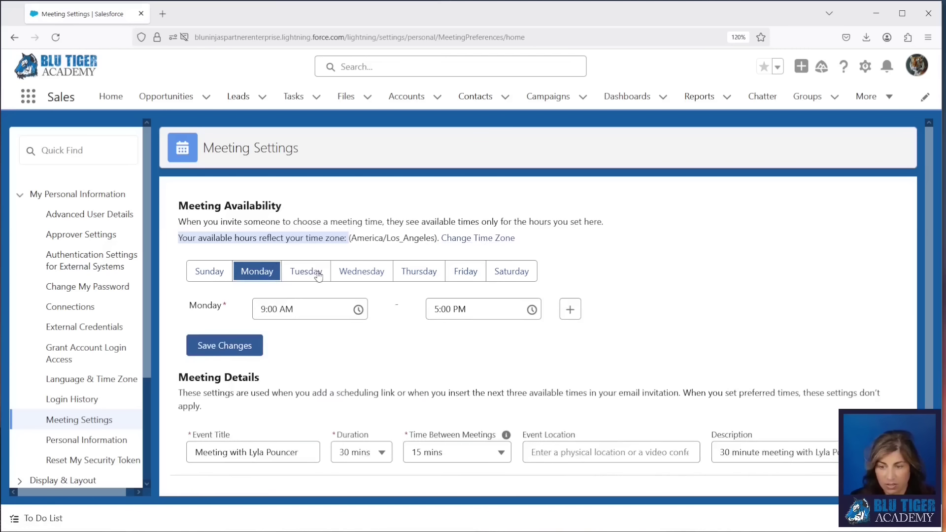
left_click(306, 271)
left_click(351, 273)
left_click(418, 274)
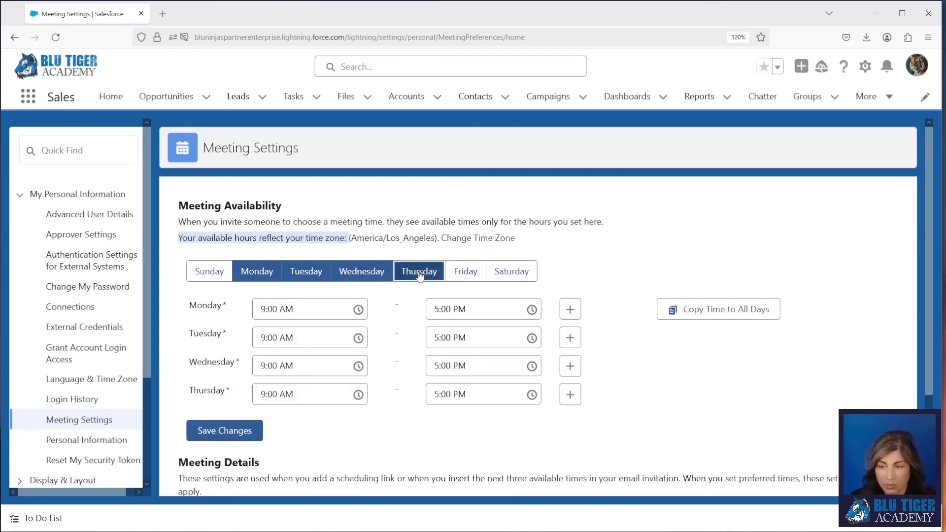
left_click(466, 275)
scroll(602, 275, "down", 2)
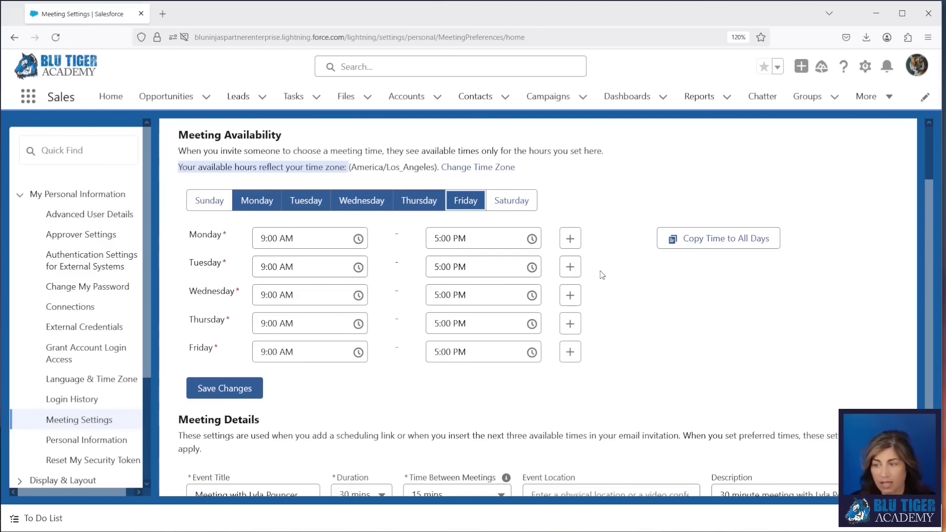
- Add a second Monday availability slot starting at 1:00 PM
left_click(570, 238)
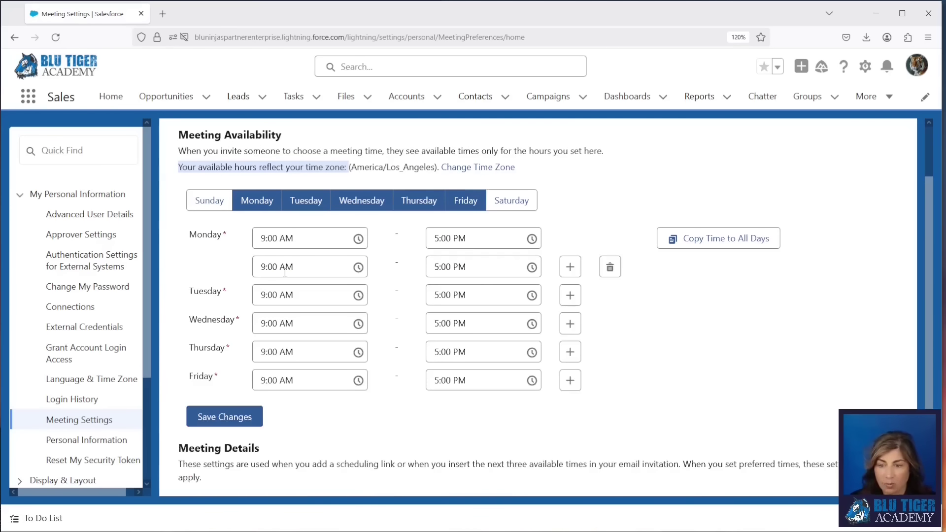
left_click(316, 269)
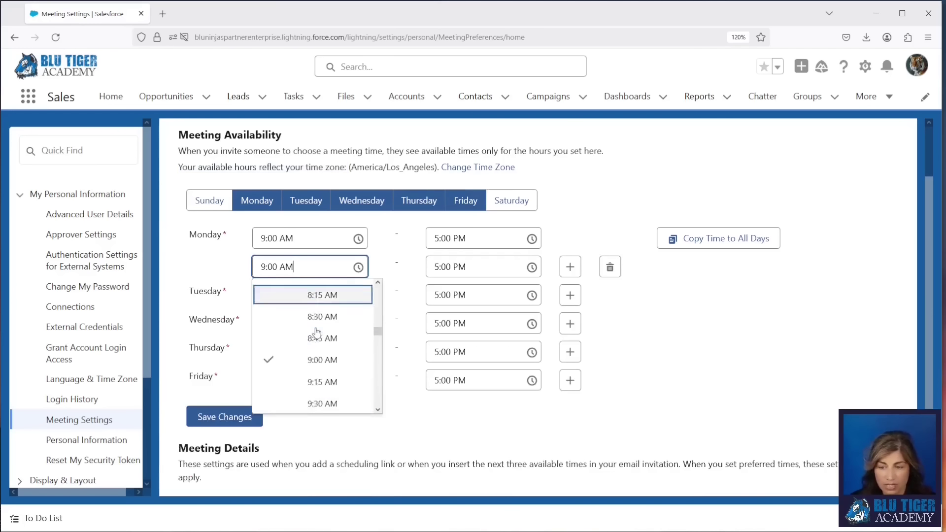
scroll(316, 332, "down", 3)
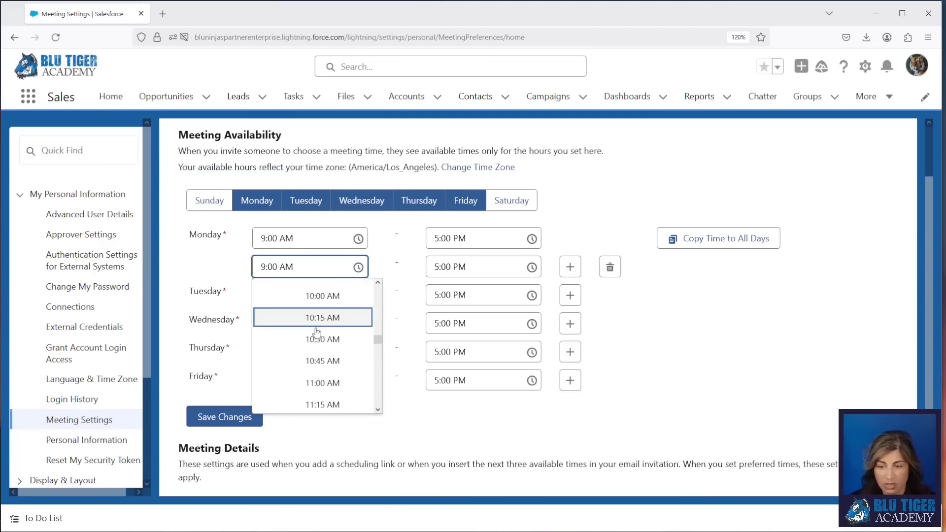
scroll(317, 332, "down", 5)
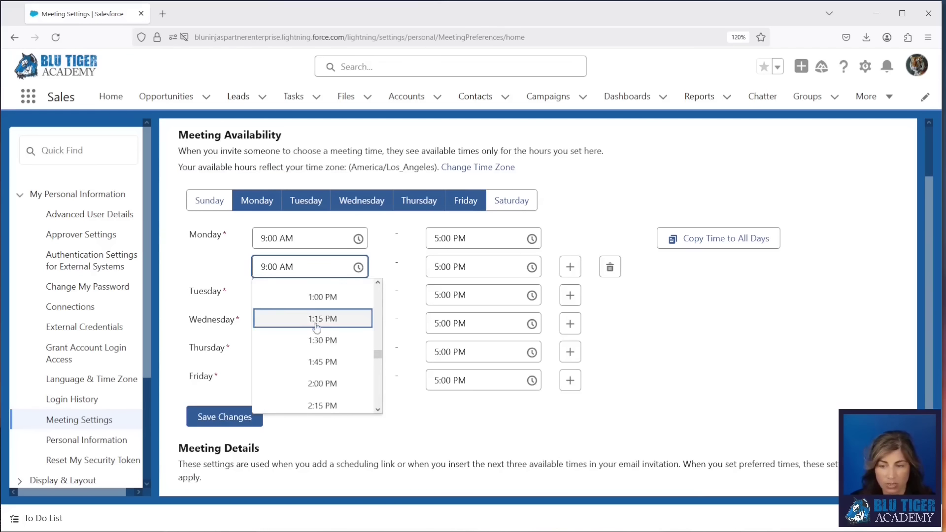
left_click(318, 297)
- Set the end of Monday's first availability slot to 12:00 PM and save the changes
left_click(461, 237)
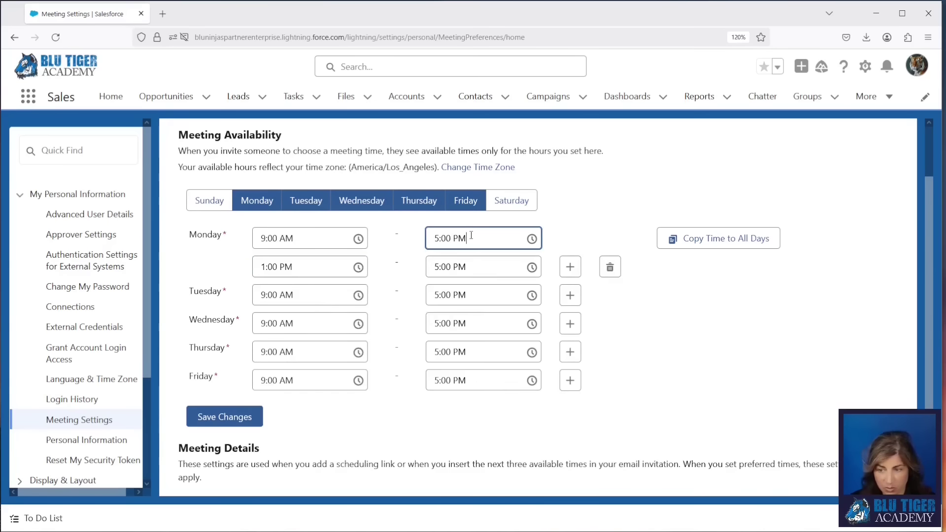
scroll(483, 306, "up", 4)
scroll(483, 307, "up", 3)
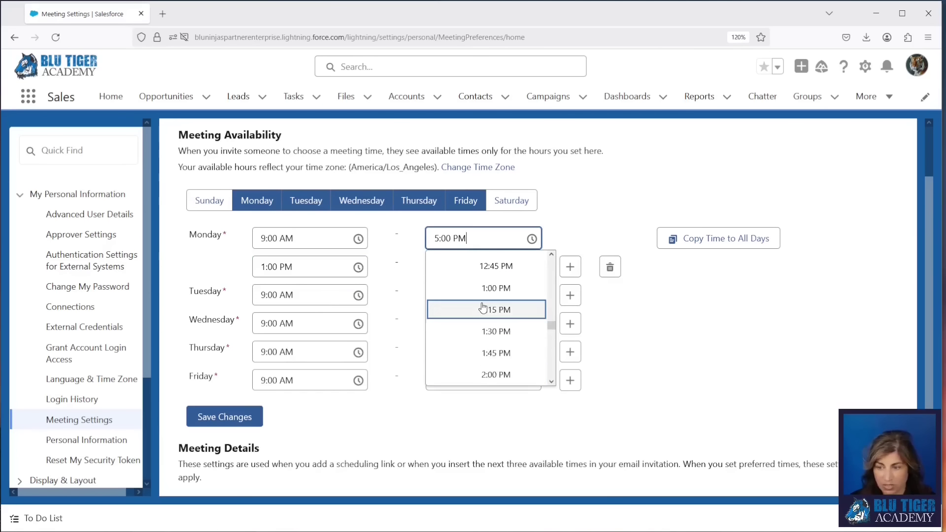
left_click(481, 279)
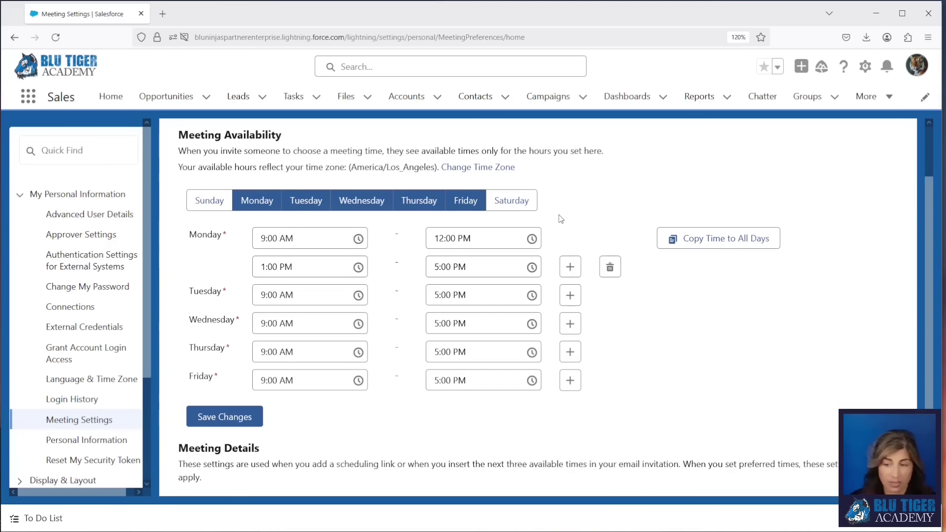
scroll(314, 409, "down", 2)
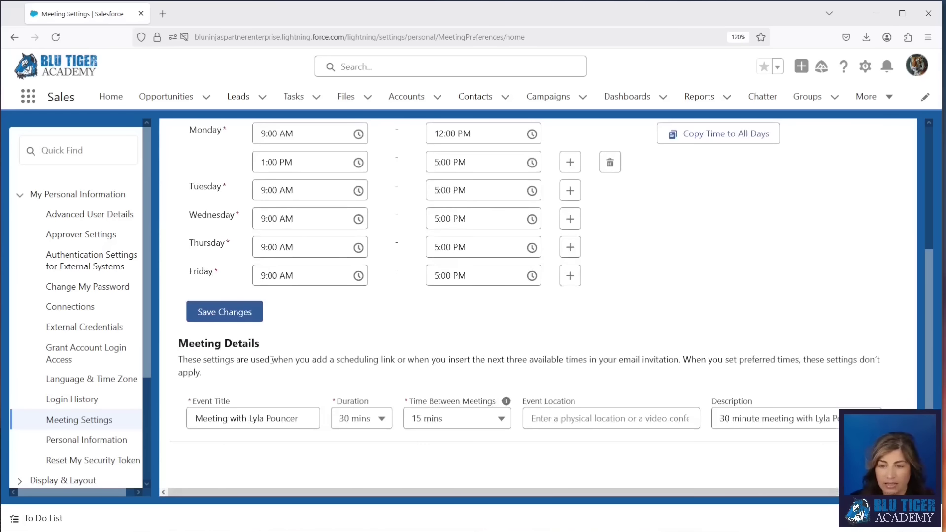
left_click(231, 323)
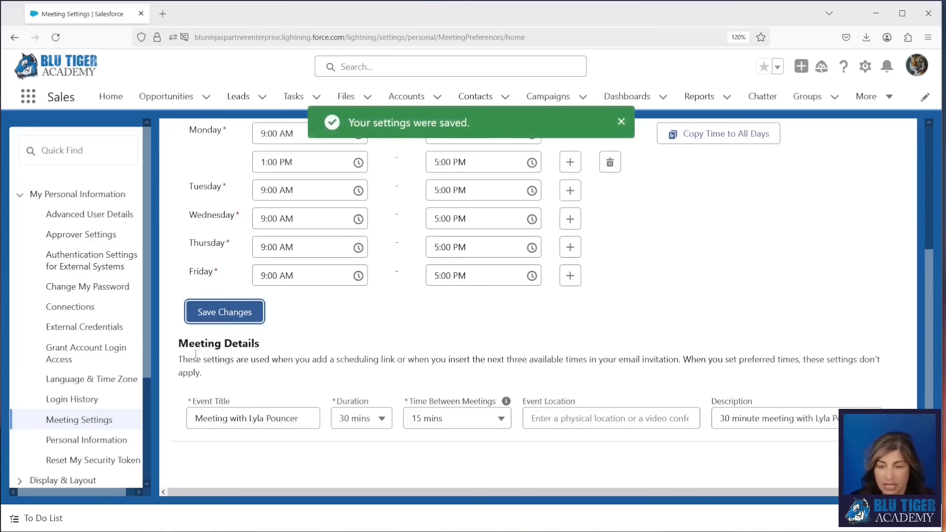
- Review the Meeting Details event title, duration, time between meetings, location and description, and save the settings again
left_click_drag(180, 344, 280, 349)
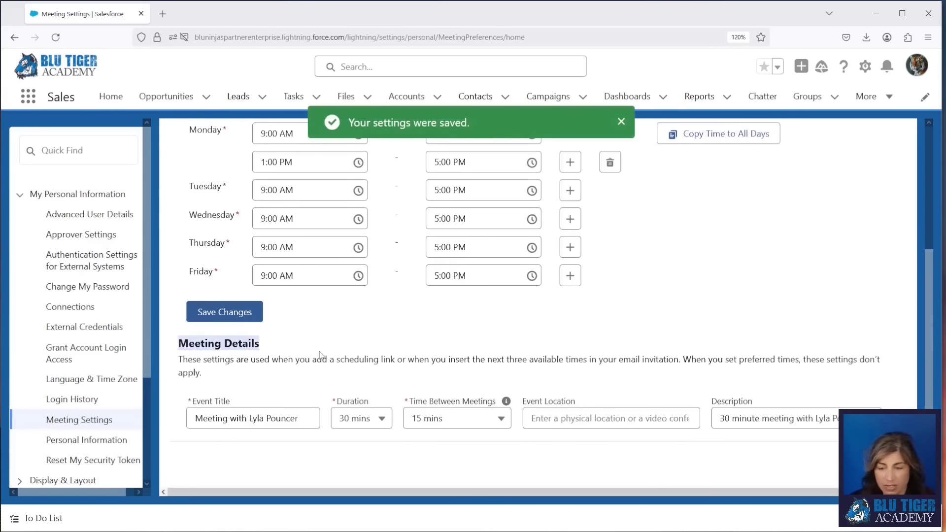
left_click(292, 384)
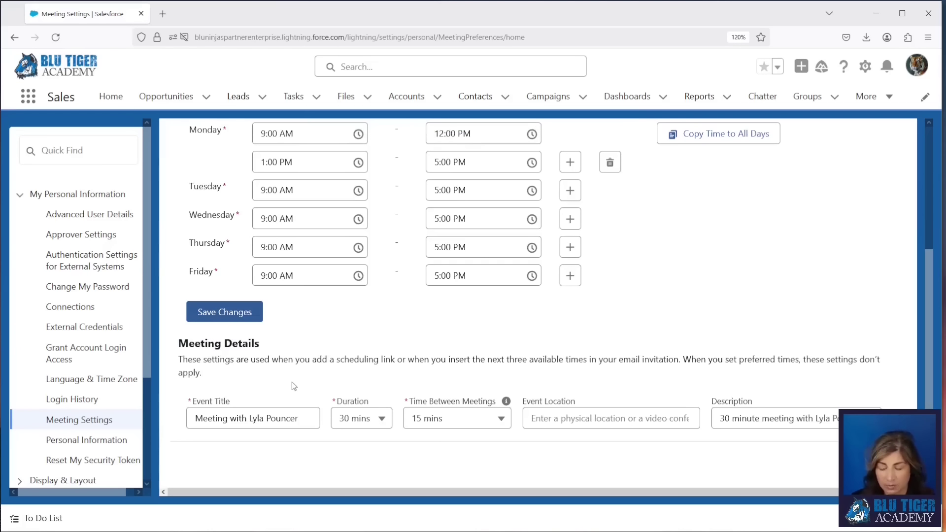
left_click(301, 426)
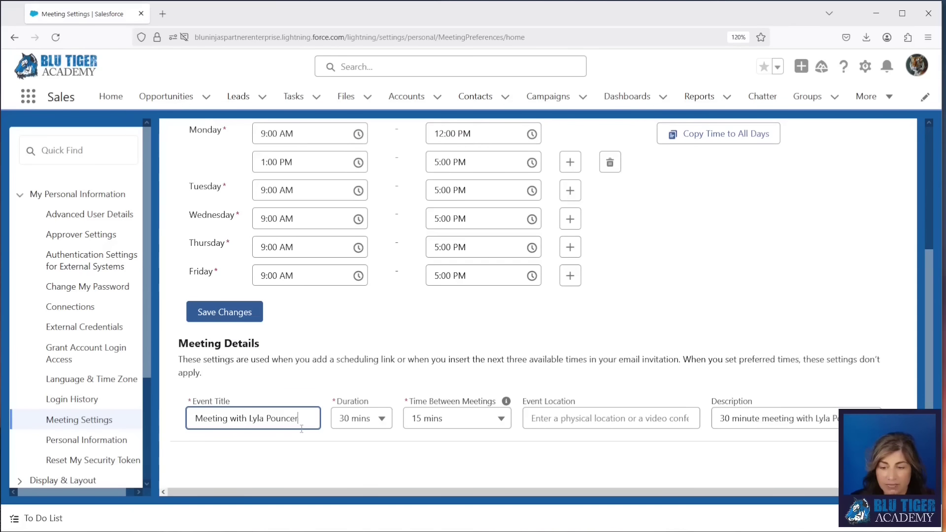
left_click(367, 424)
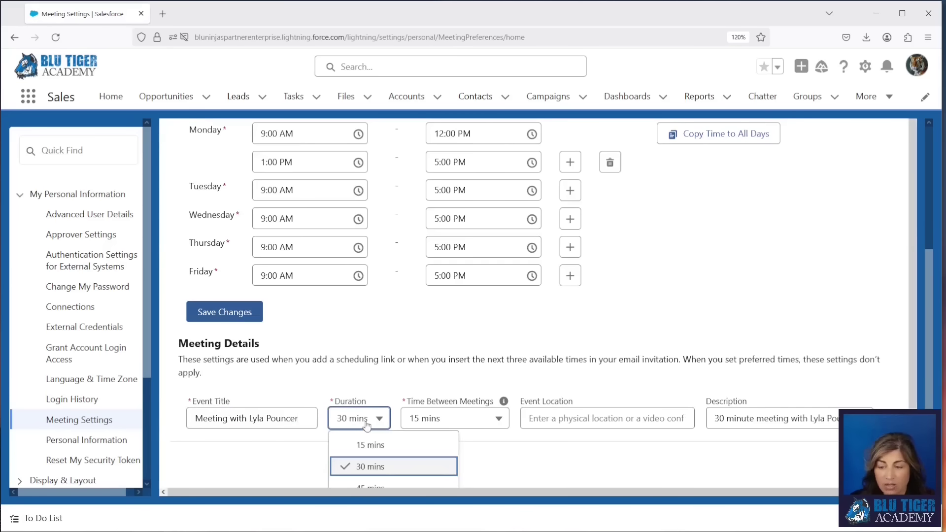
left_click(452, 424)
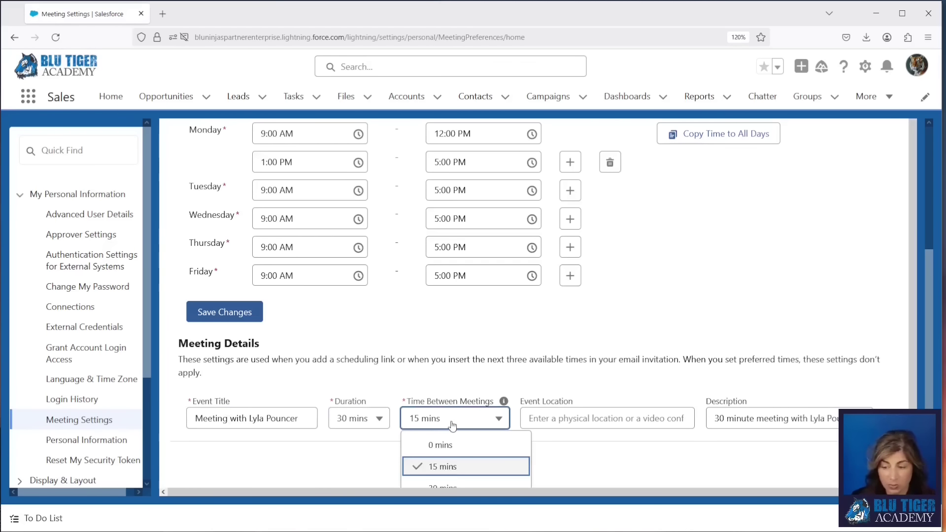
left_click(546, 417)
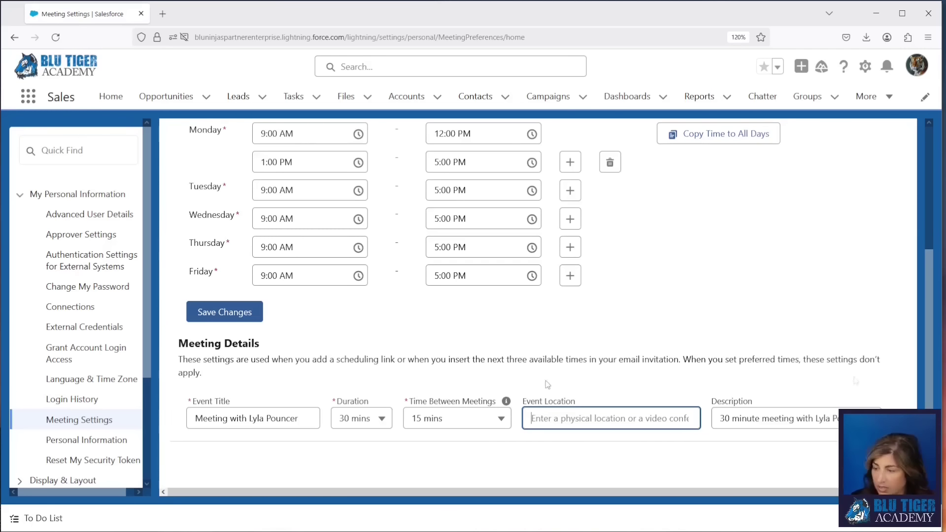
left_click(719, 418)
left_click_drag(718, 418, 847, 418)
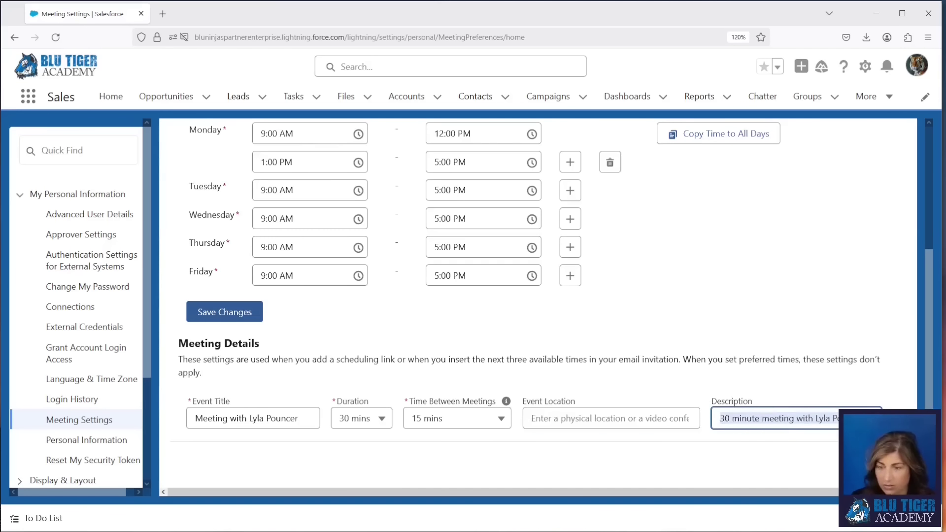
left_click(219, 313)
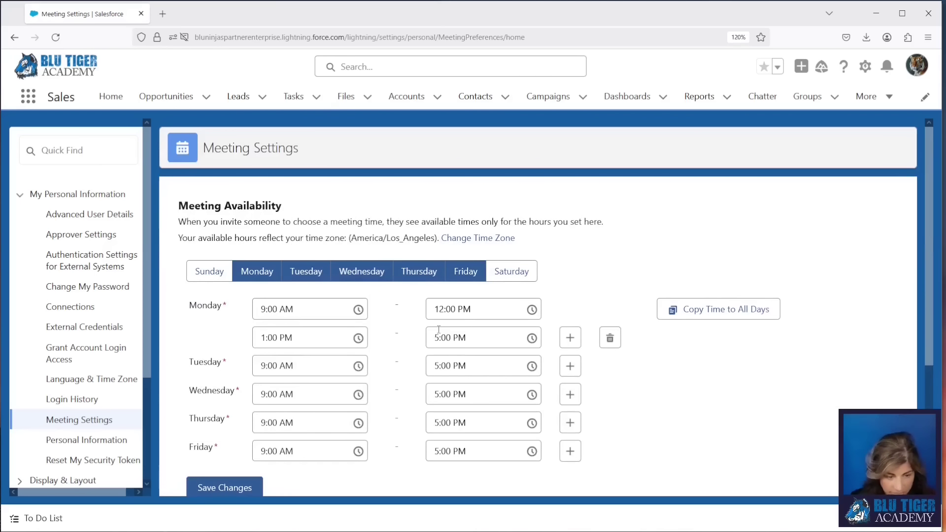
- Open the Salesforce calendar to view it
left_click(875, 98)
left_click(870, 126)
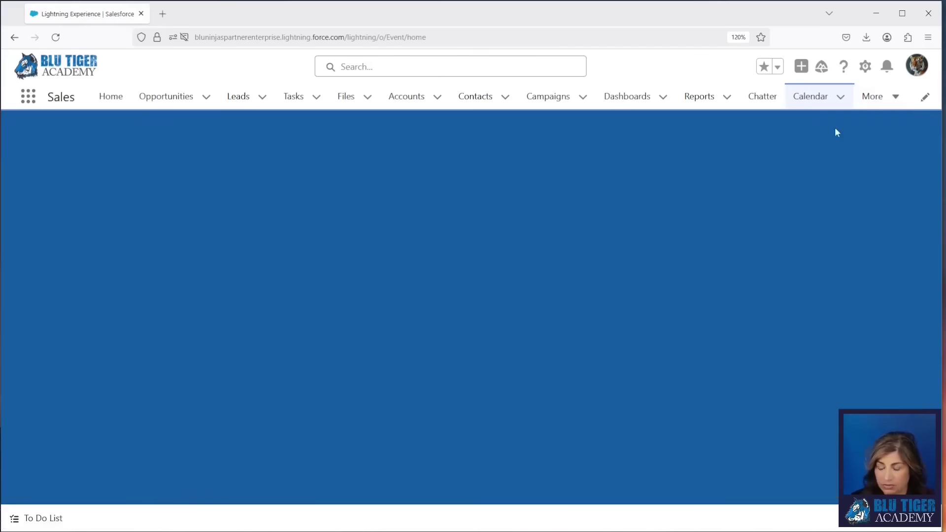
scroll(156, 297, "down", 1)
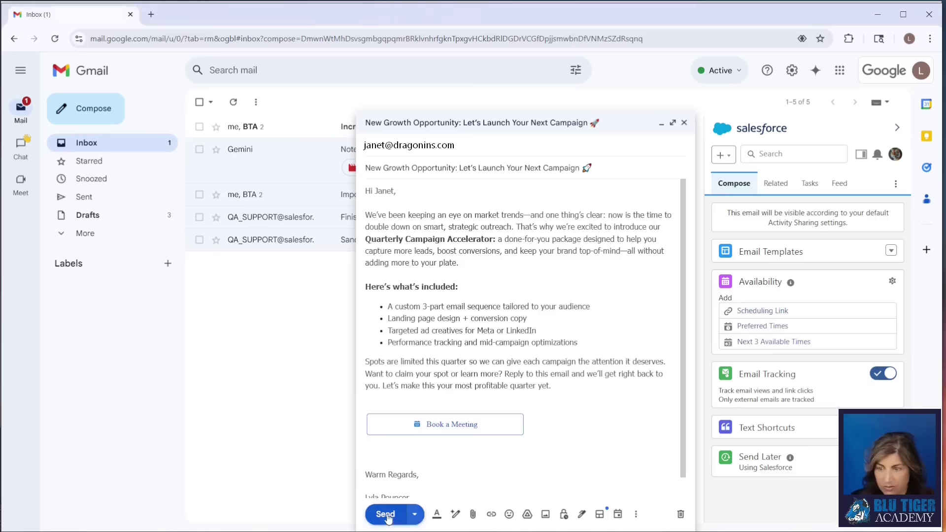
- Send the campaign e-mail, switch to the recipient's Yahoo Mail, and follow the Book a Meeting link in the received message
left_click(385, 514)
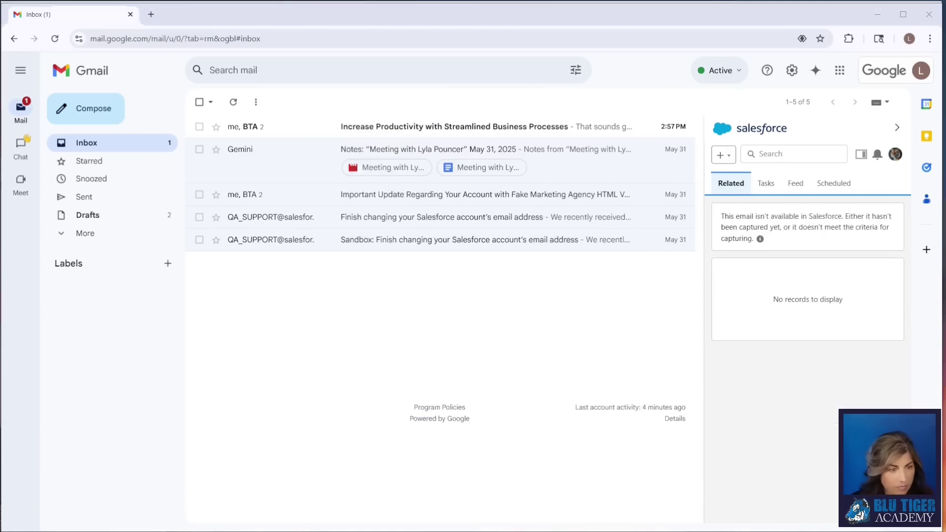
left_click_drag(0, 91, 383, 71)
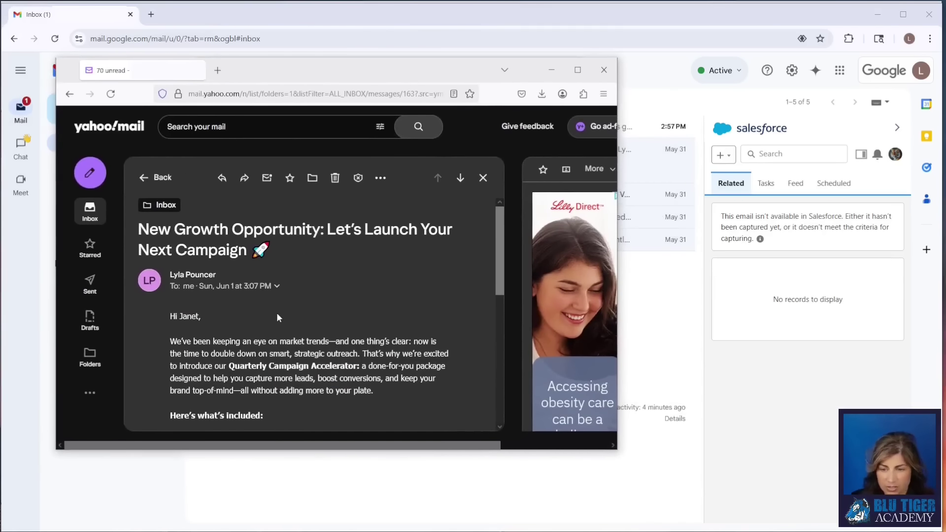
scroll(276, 312, "down", 6)
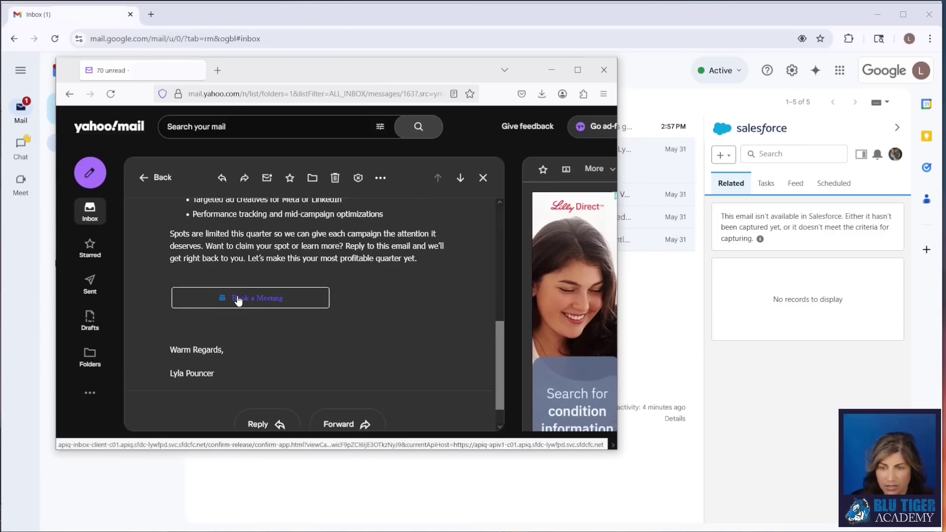
left_click(238, 299)
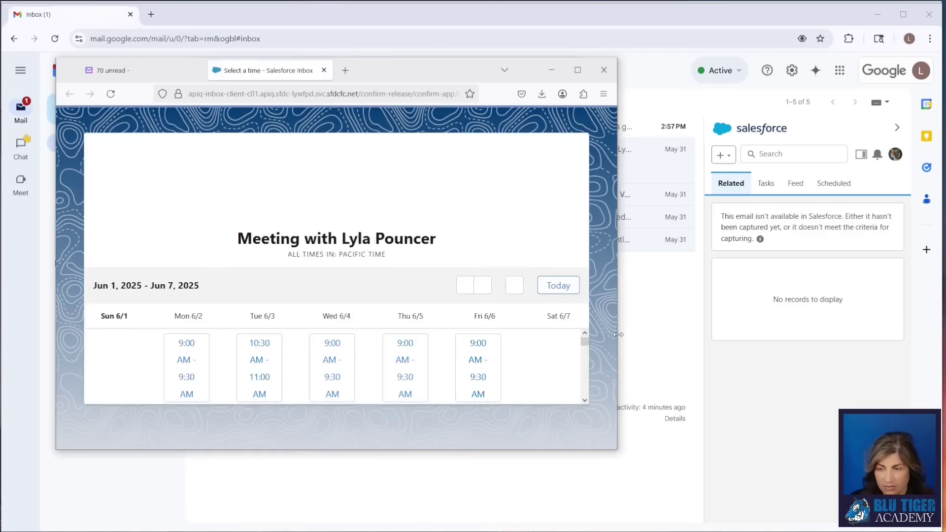
- Enlarge the booking page window and compare the offered June 1-7 time slots with the events in the Salesforce calendar
left_click_drag(618, 335, 926, 334)
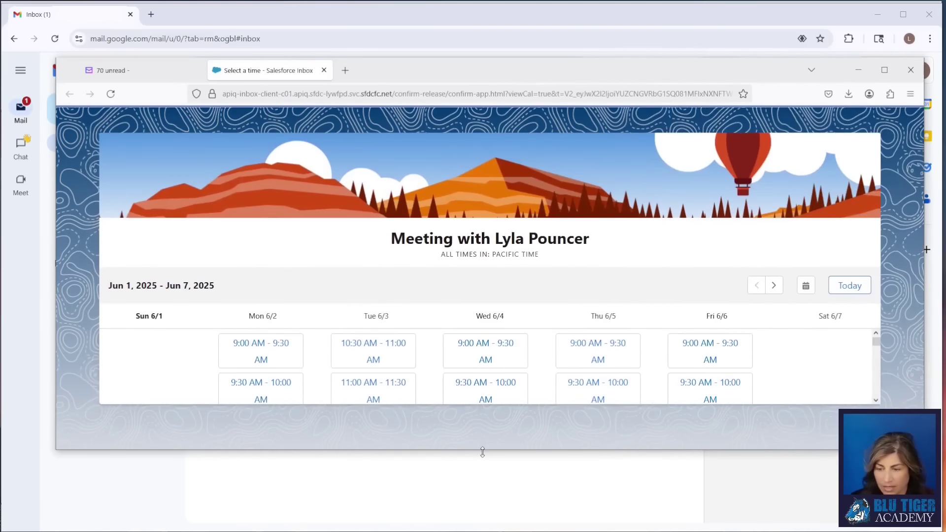
left_click_drag(481, 450, 485, 511)
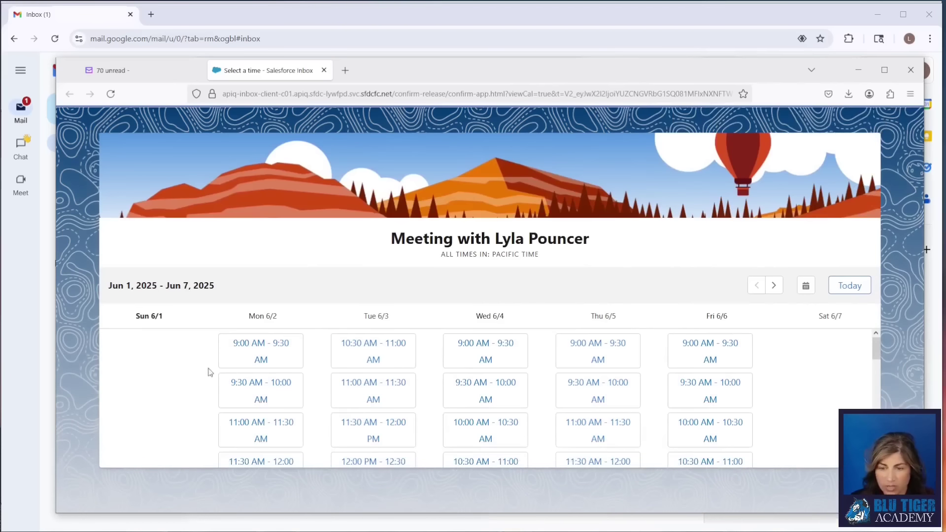
left_click_drag(58, 373, 2, 373)
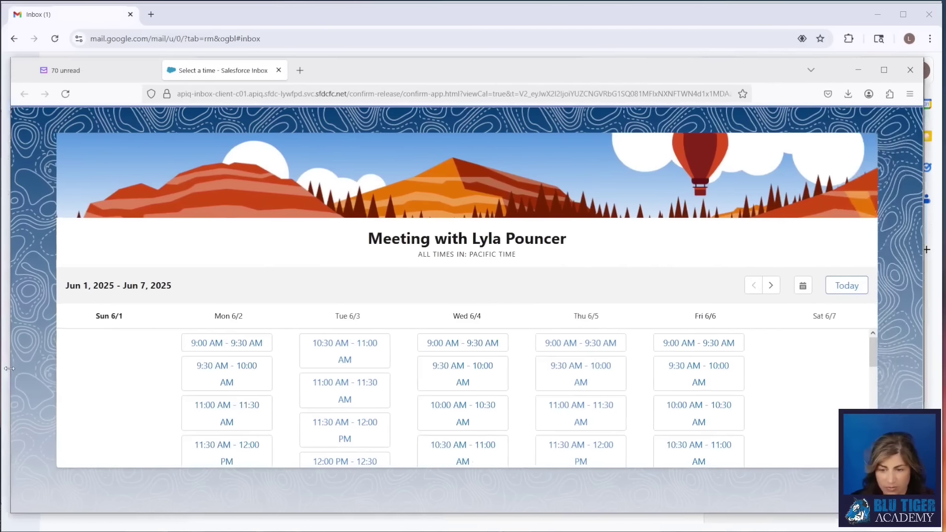
scroll(304, 384, "down", 3)
scroll(304, 384, "down", 2)
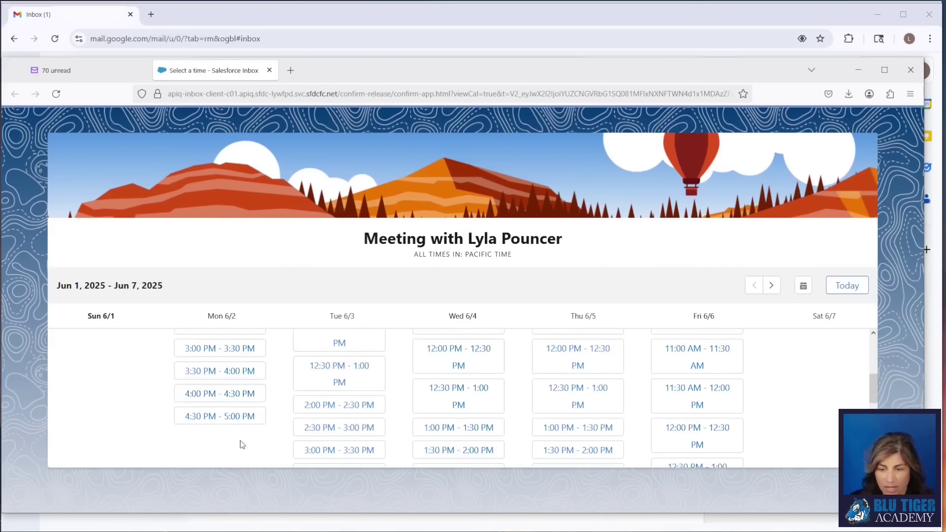
scroll(238, 443, "up", 2)
scroll(243, 434, "down", 2)
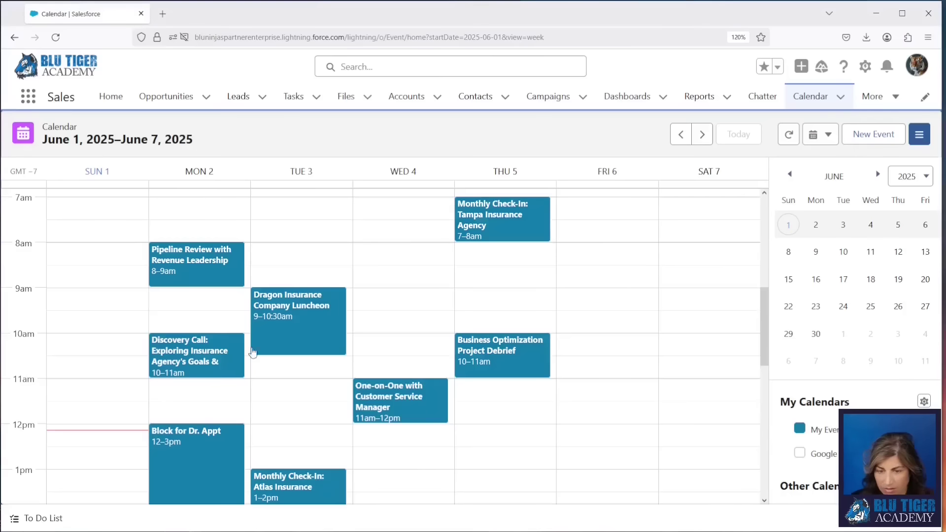
scroll(197, 407, "down", 2)
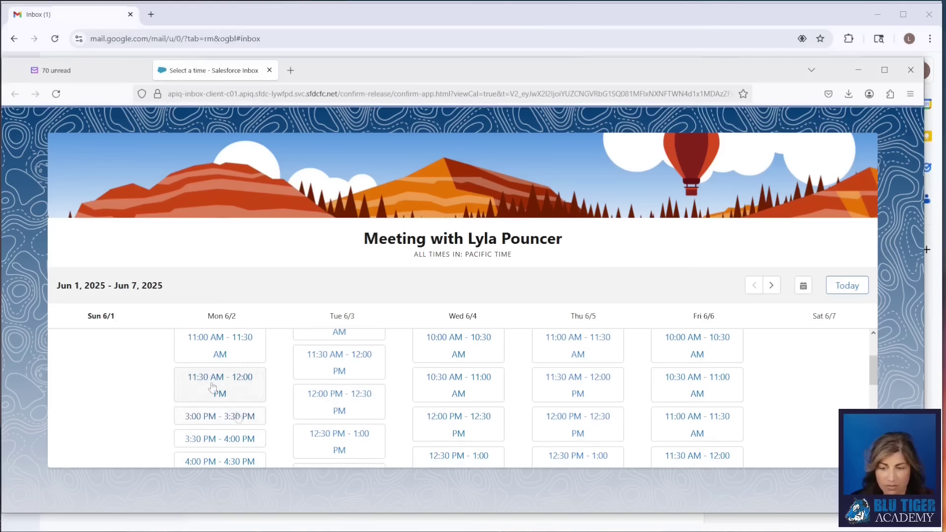
- Reserve the 4:00 PM - 4:30 PM meeting slot on Monday, June 2, on the booking page
scroll(213, 420, "down", 2)
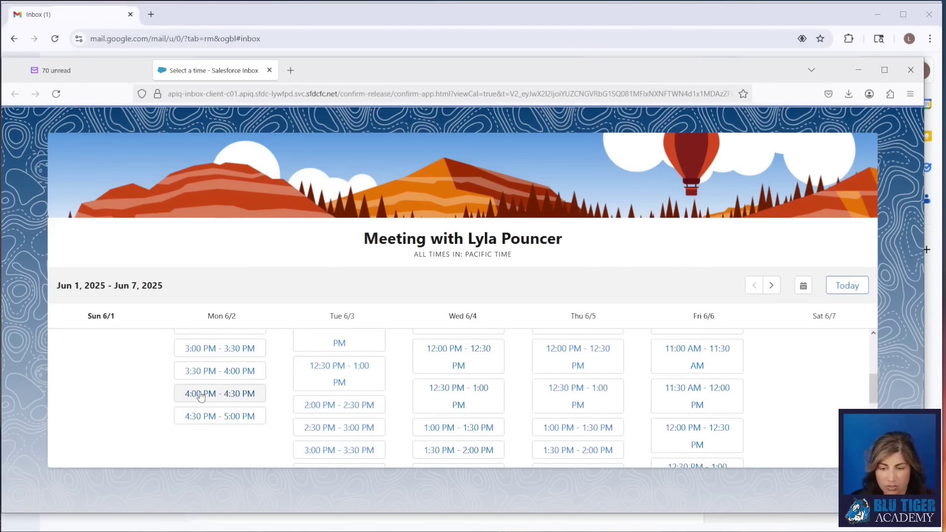
left_click(200, 394)
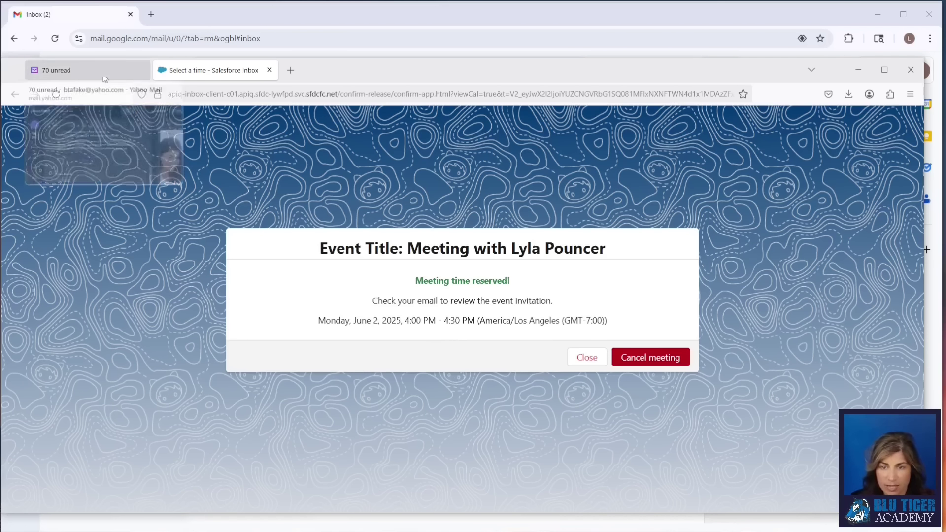
- Reopen the booking link from the Yahoo message, check the meeting's reservation status, and close the notice
left_click(57, 69)
left_click(218, 333)
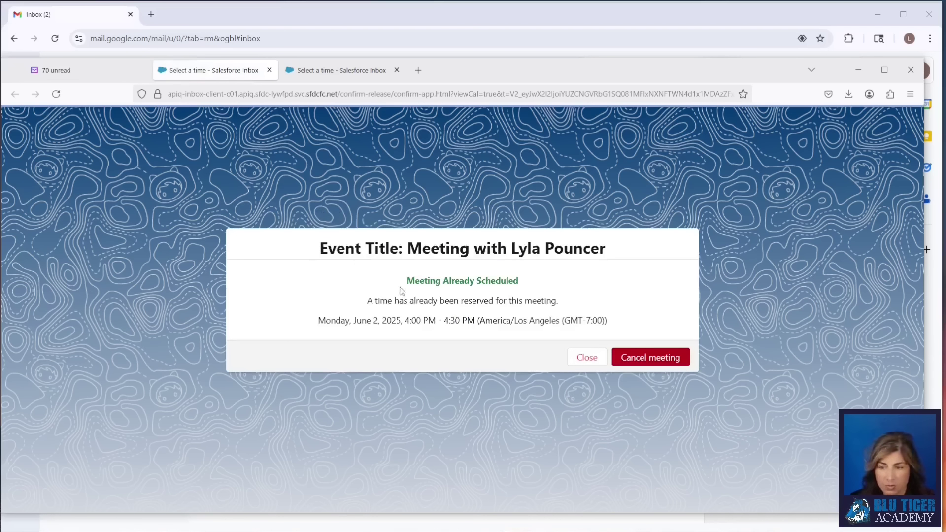
left_click_drag(407, 280, 550, 285)
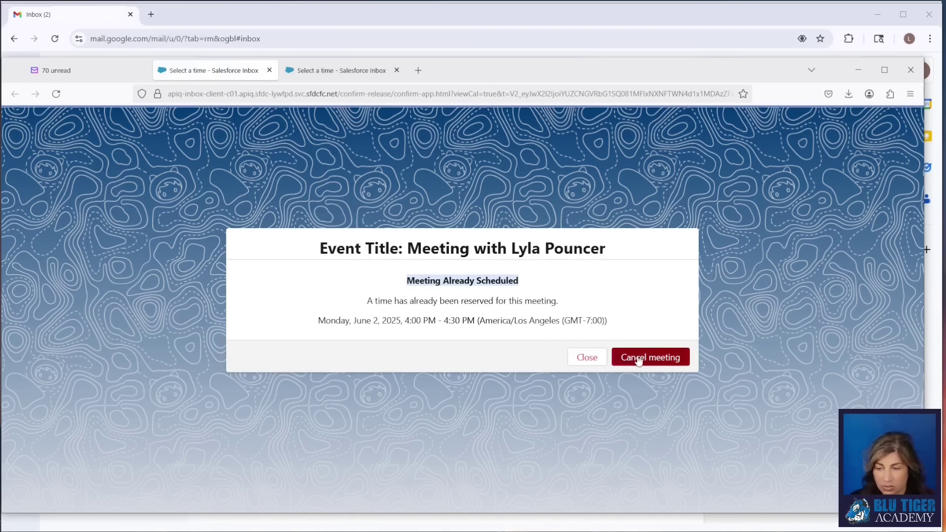
left_click(589, 358)
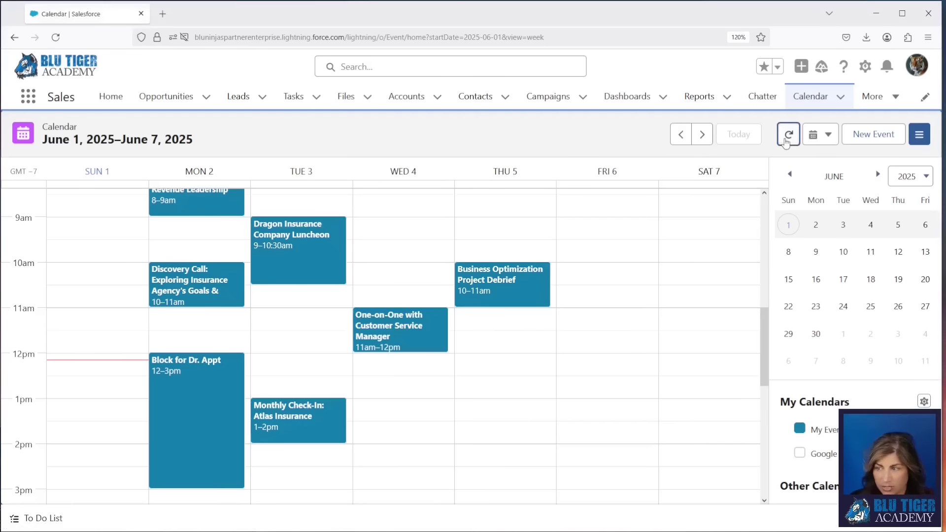
- Refresh the Salesforce calendar, open the booked Monday 4 PM meeting, and review its attendees and details
left_click(787, 137)
scroll(246, 331, "down", 3)
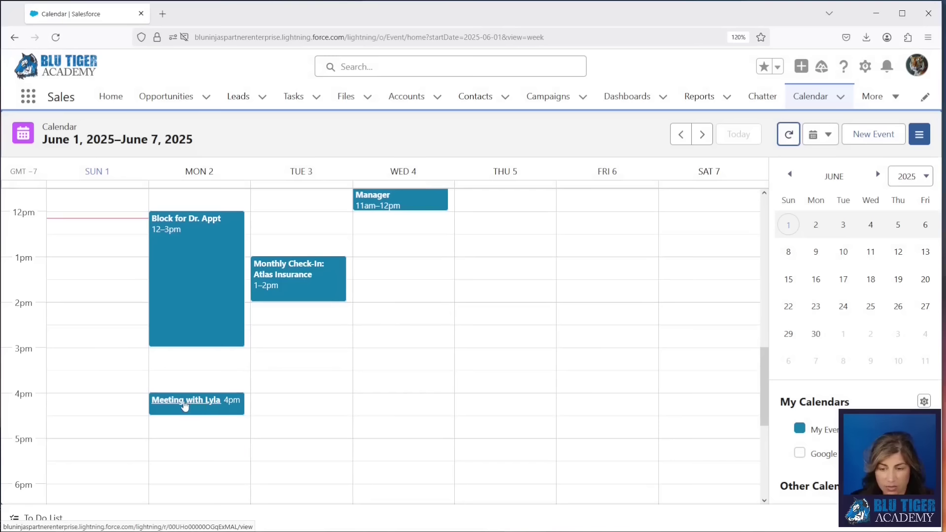
left_click(185, 401)
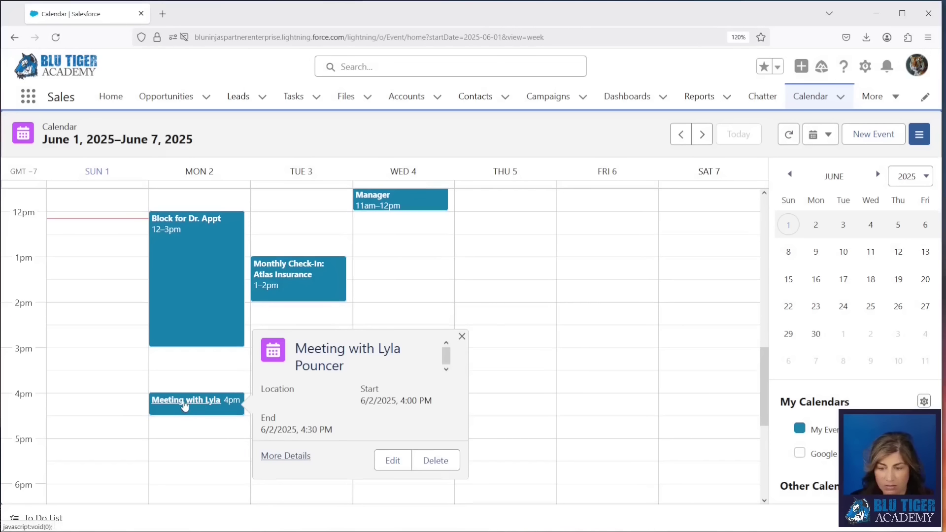
left_click(184, 402)
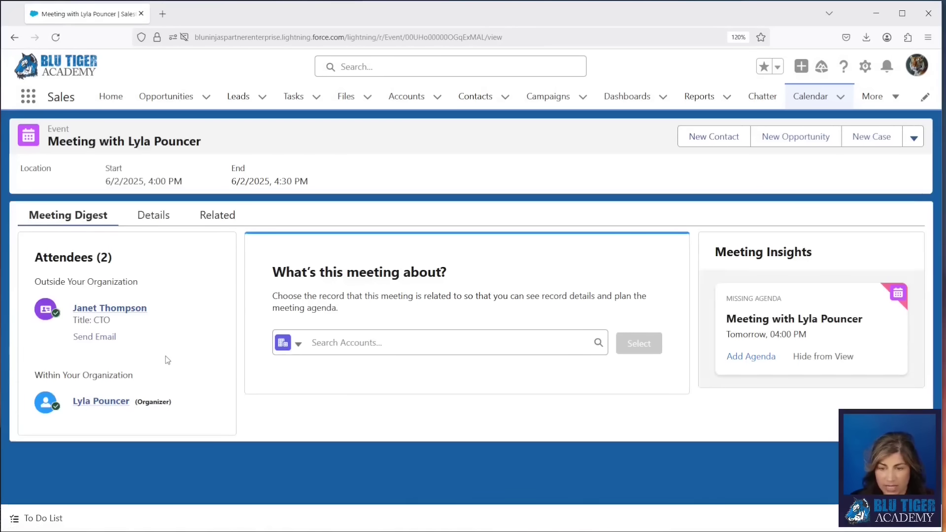
left_click(149, 217)
scroll(225, 271, "down", 2)
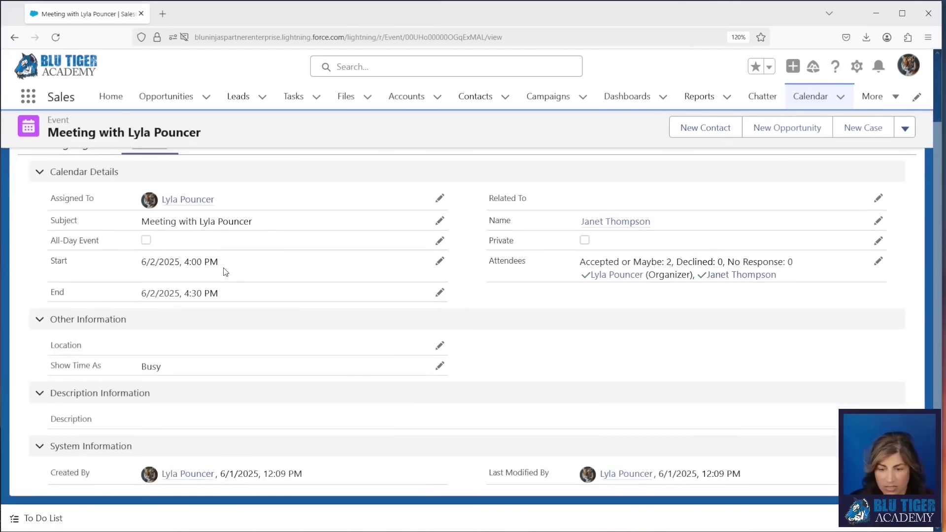
scroll(225, 272, "up", 2)
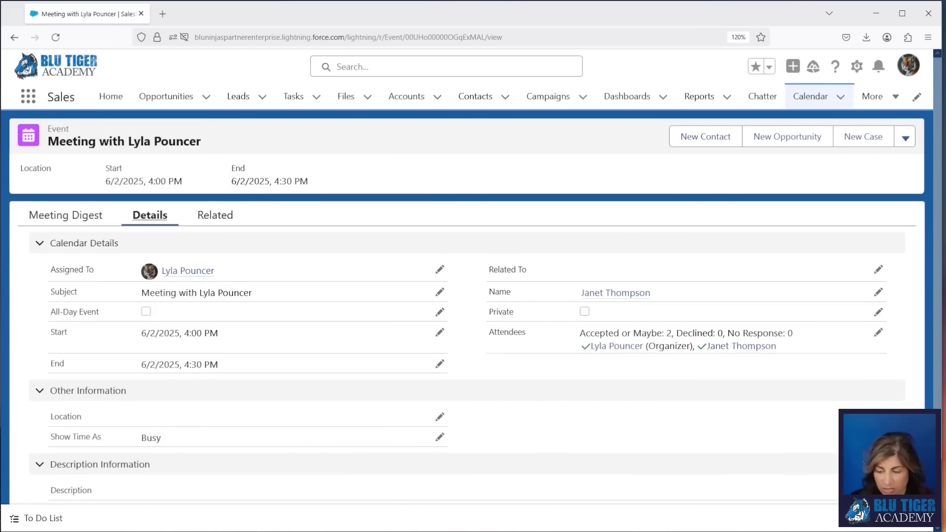
- Open Google Calendar from Gmail, view the booked Monday meeting, and check the contact linked to the Salesforce event
key("alt+Tab")
left_click(836, 69)
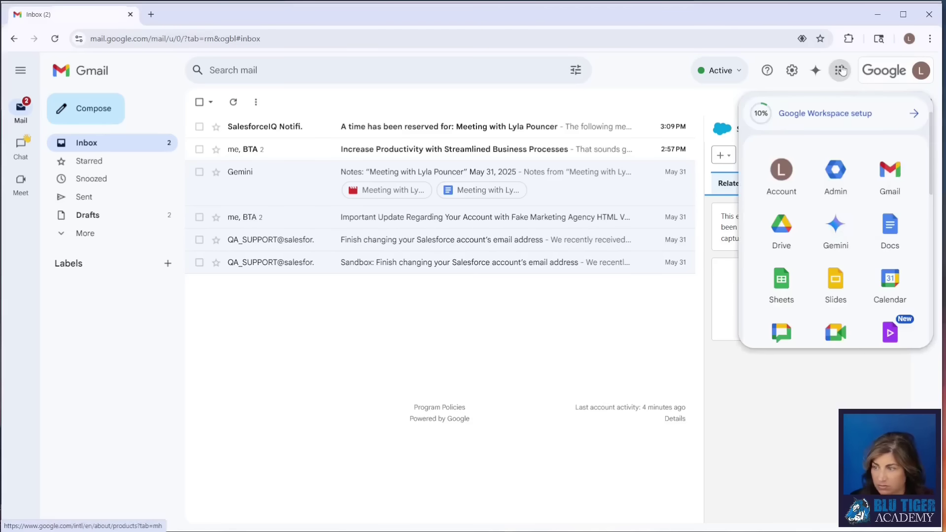
left_click(889, 280)
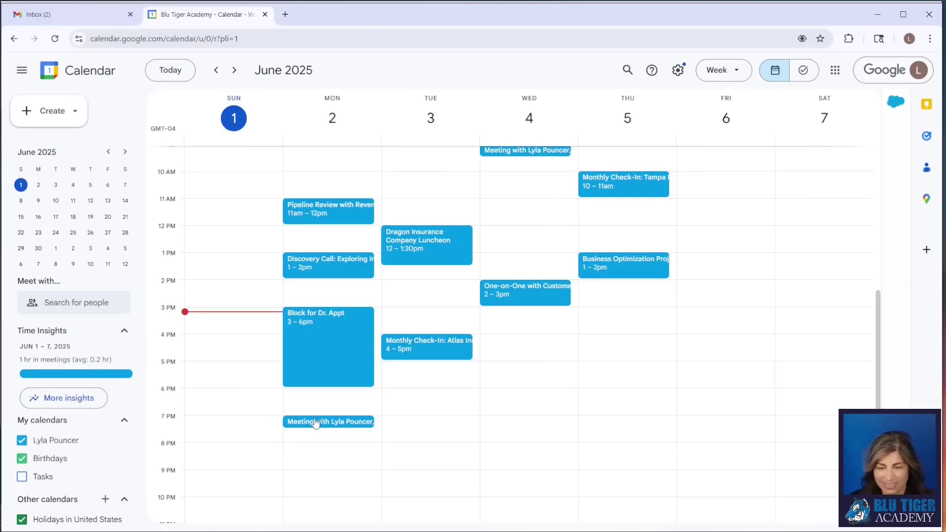
left_click(314, 422)
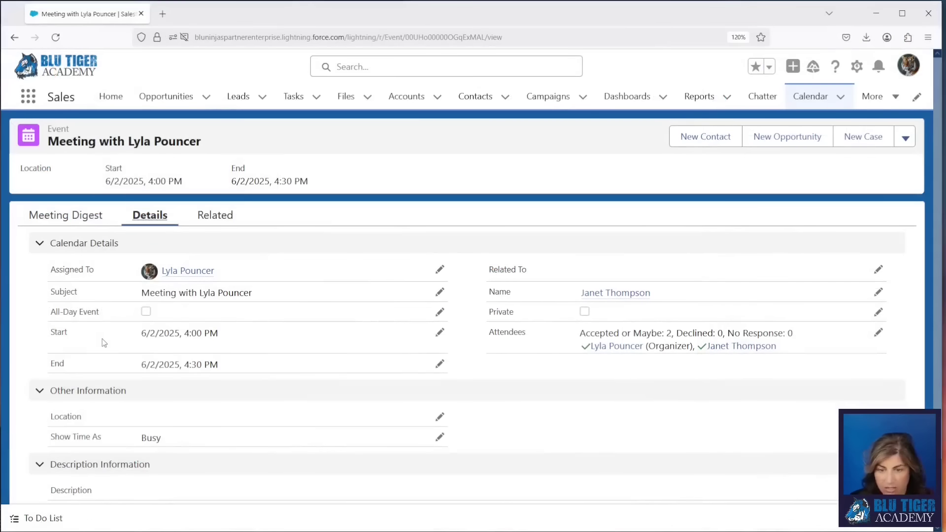
left_click(597, 293)
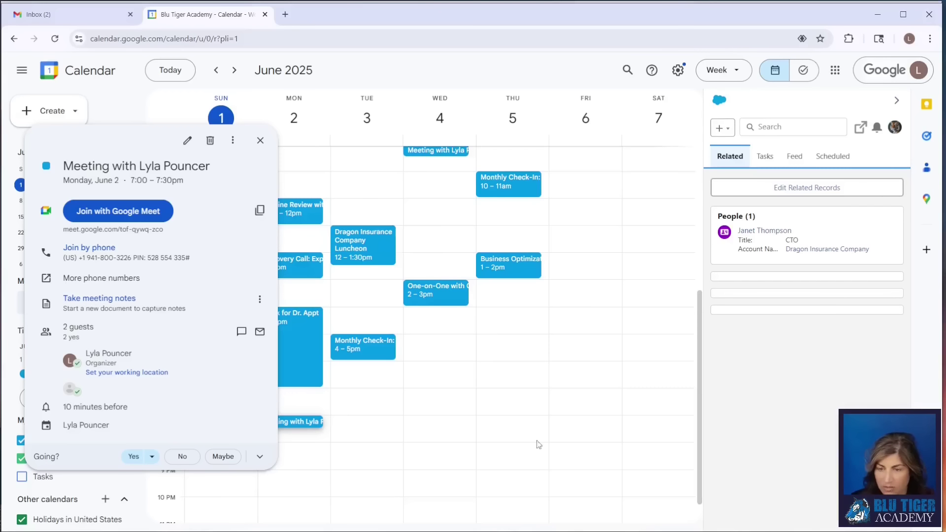
- Return to the Gmail inbox and read the SalesforceIQ meeting reservation notification
left_click(74, 14)
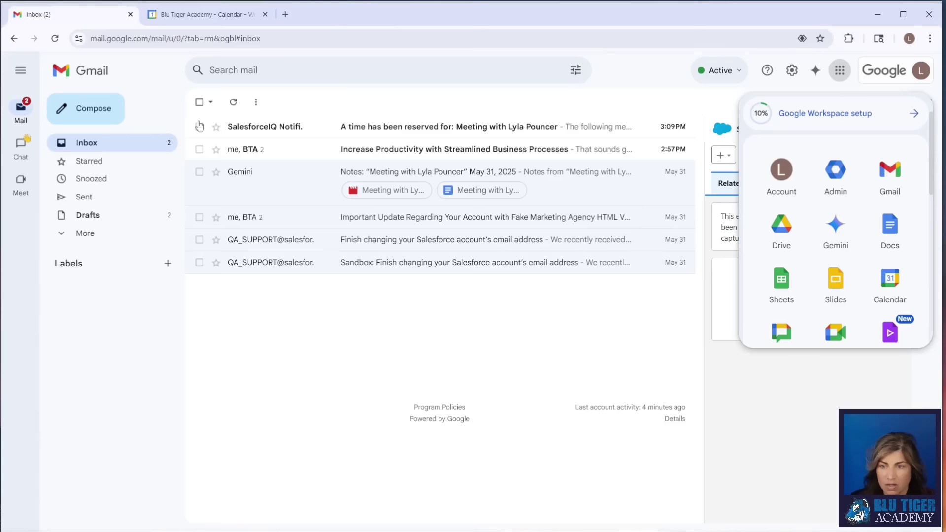
left_click(275, 130)
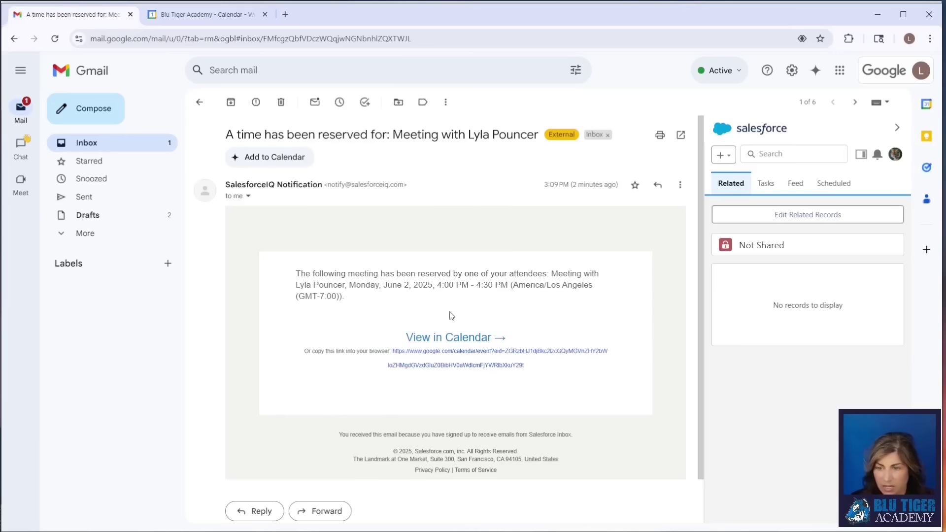
- Start a new Gmail message and address it to the contact's e-mail
left_click(79, 108)
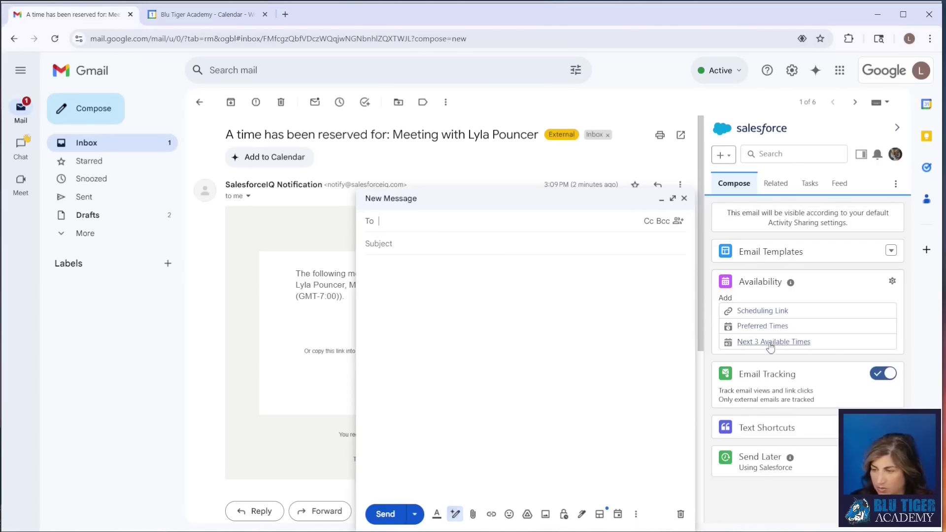
key("ctrl+v")
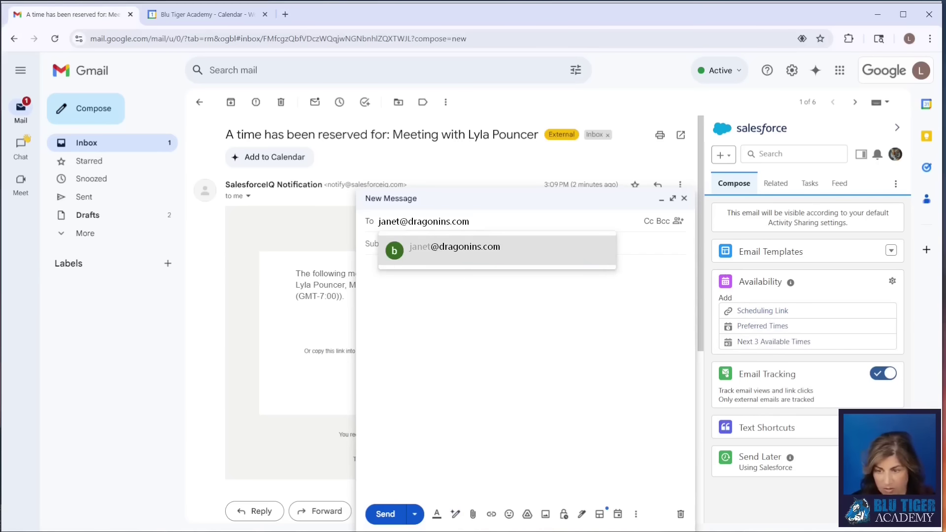
left_click(460, 253)
left_click(450, 317)
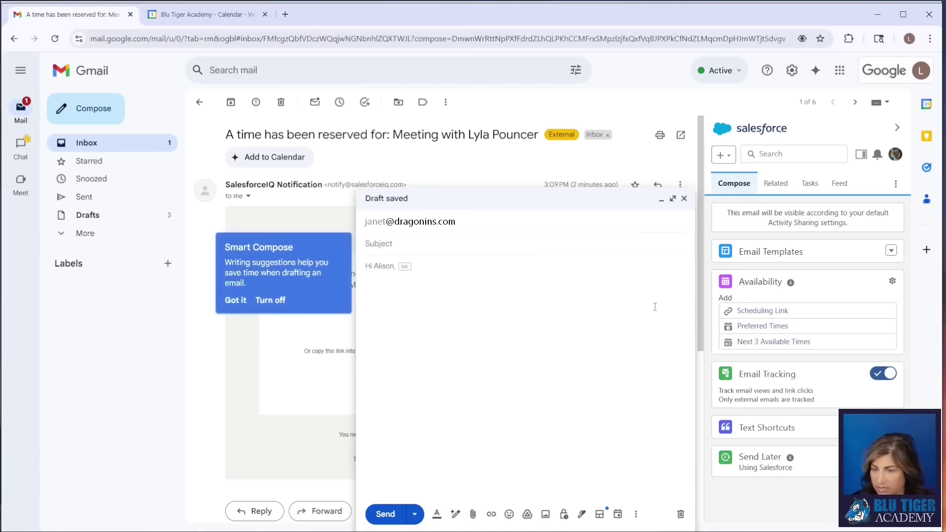
- Insert preferred times into the message: Monday 11:30 AM-12 PM, Wednesday 12:30-1 PM, Thursday 12-12:30 PM and Friday 12:30-1 PM
left_click(775, 325)
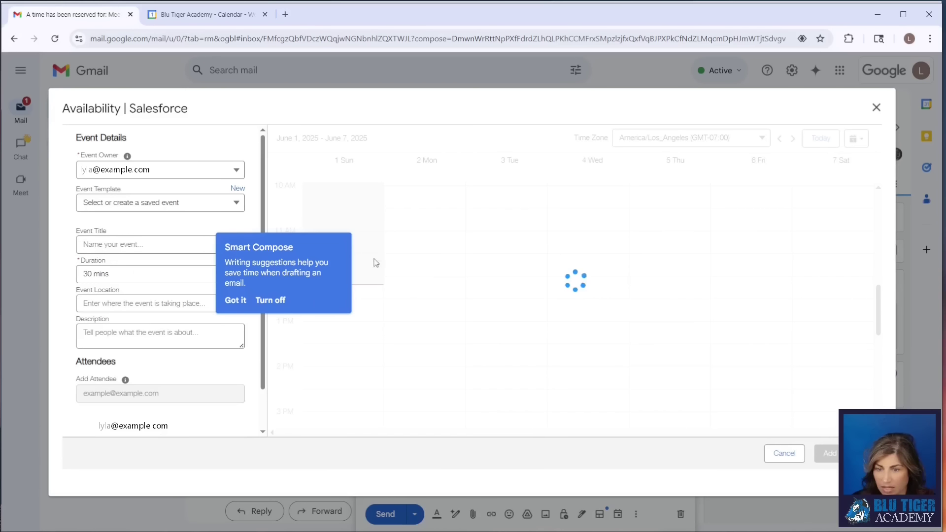
left_click(241, 301)
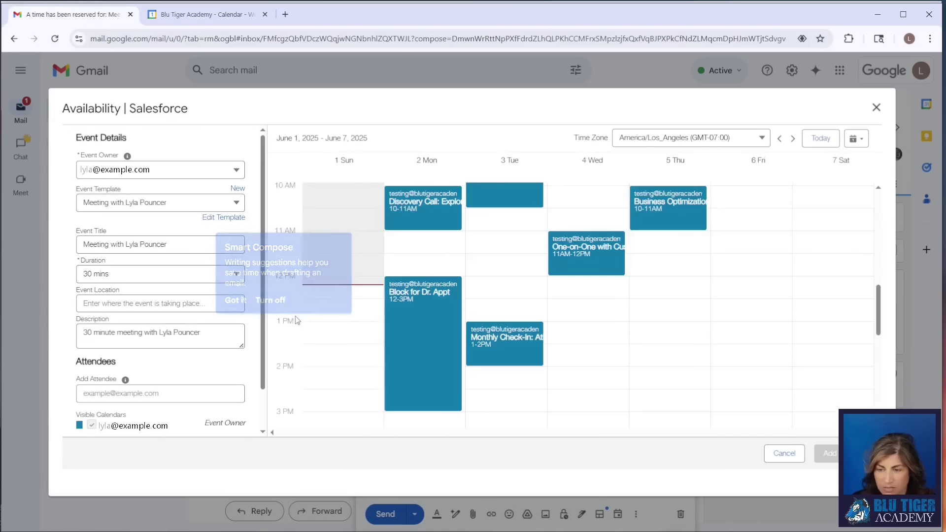
left_click(447, 261)
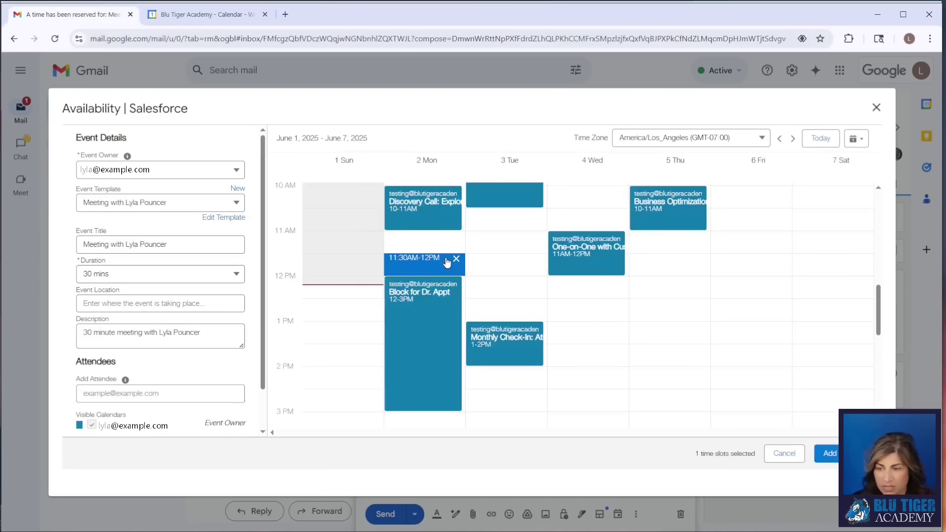
left_click(581, 308)
left_click(660, 285)
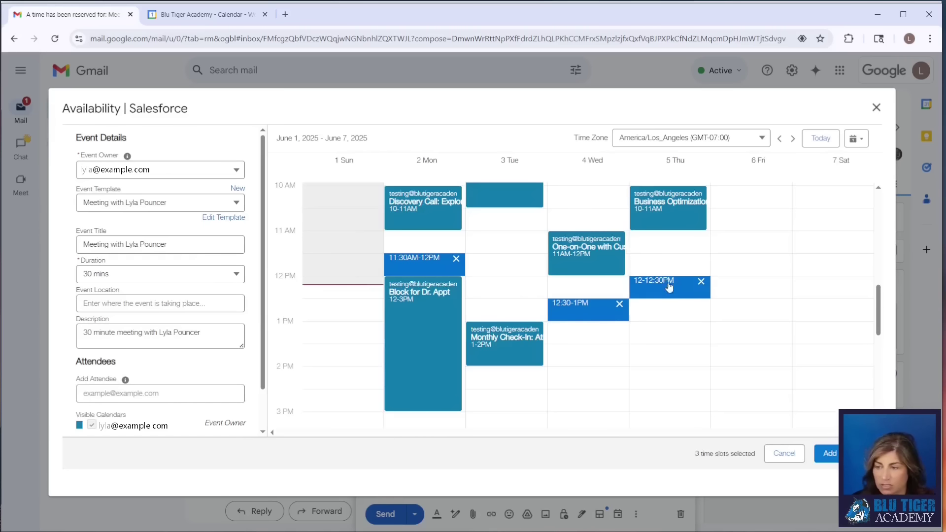
left_click(736, 306)
left_click(823, 454)
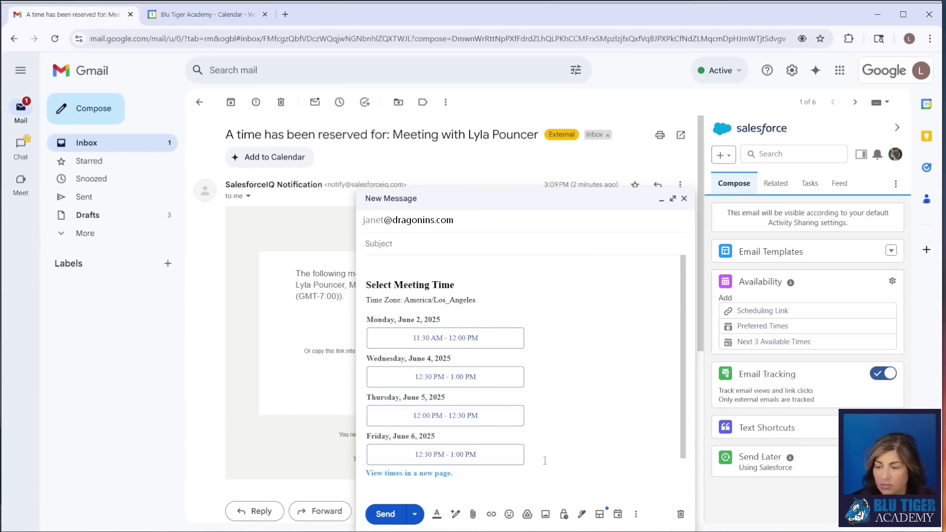
- Replace the message's preferred times with the next 3 available times and close the draft
key("ctrl+a")
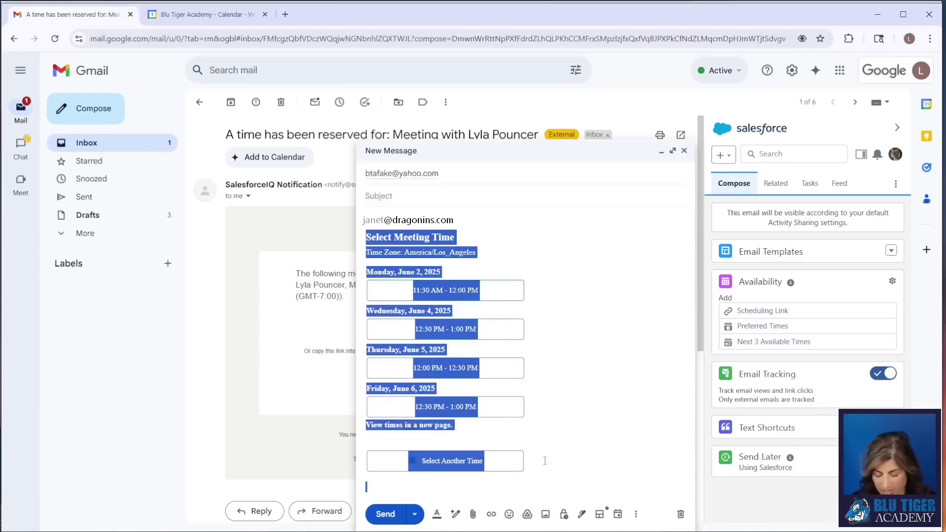
key("BackSpace")
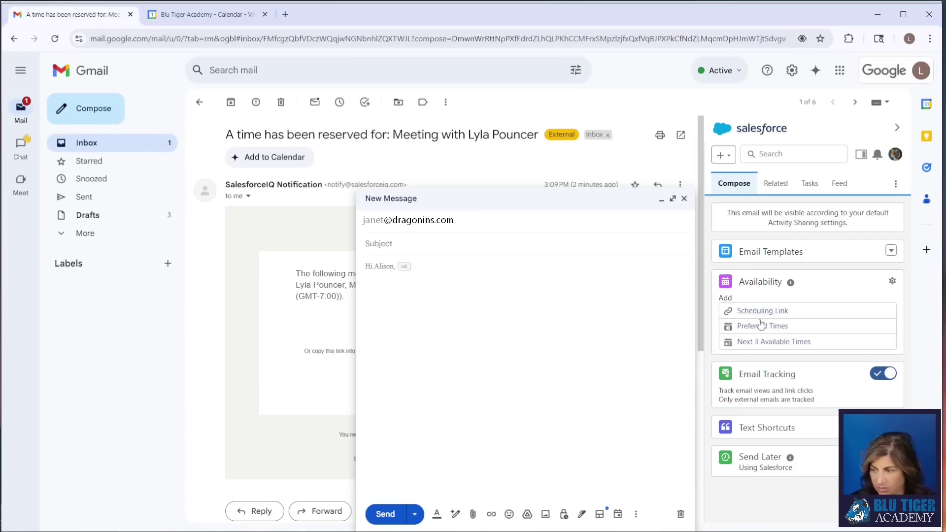
left_click(756, 342)
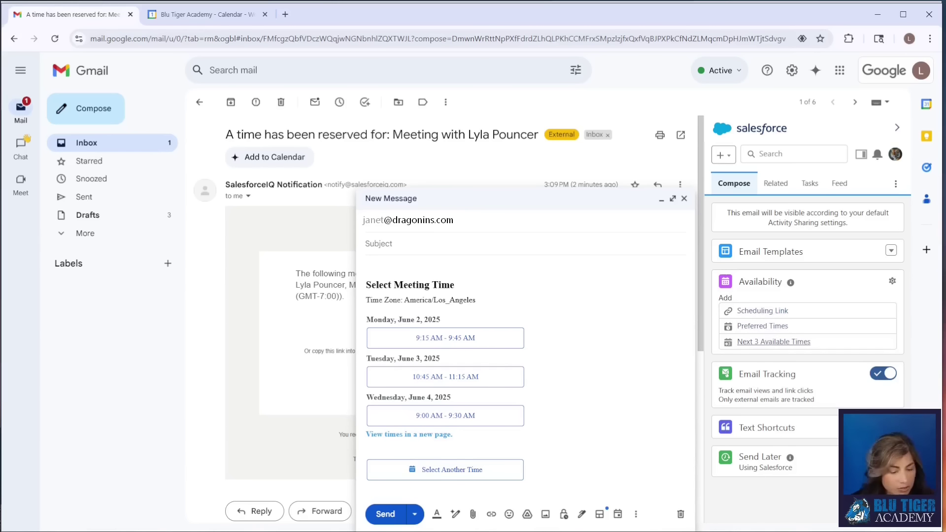
left_click(684, 198)
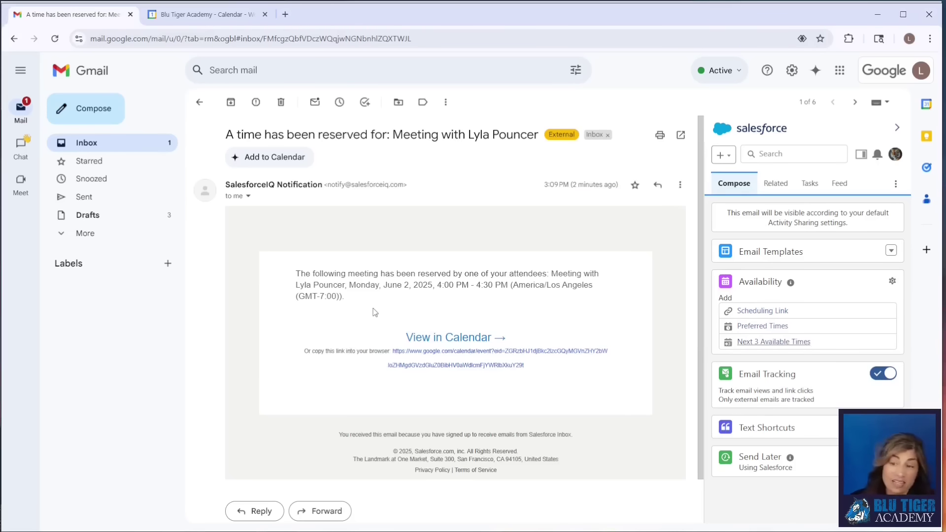